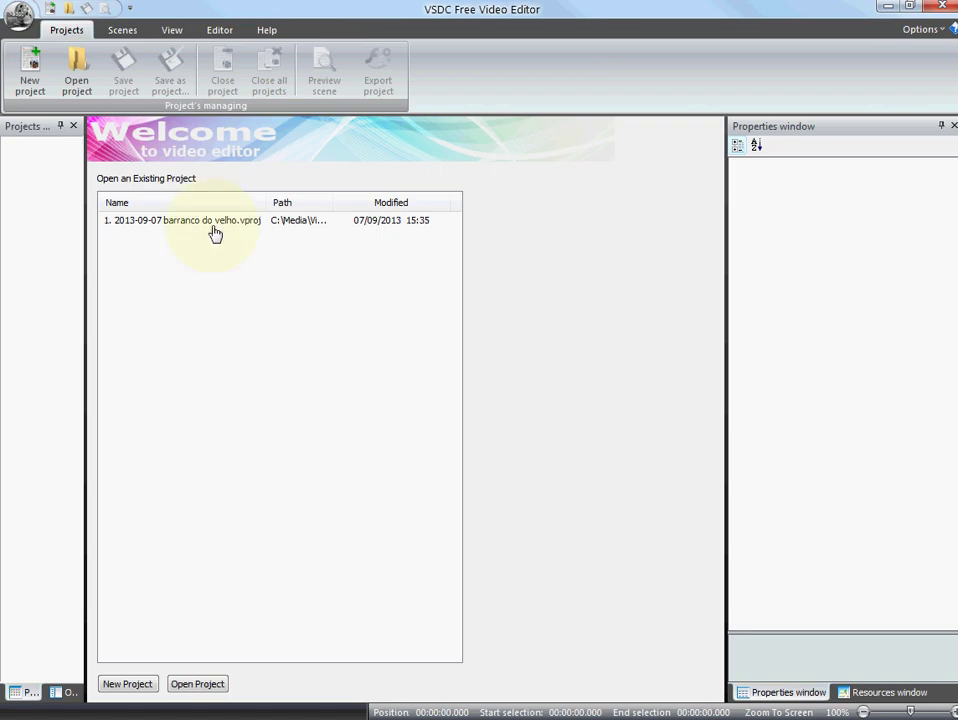
# Start a new blank project at HD 1920x1080 (16:9) and 30 fps, named Project 1.
pyautogui.click(28, 75)
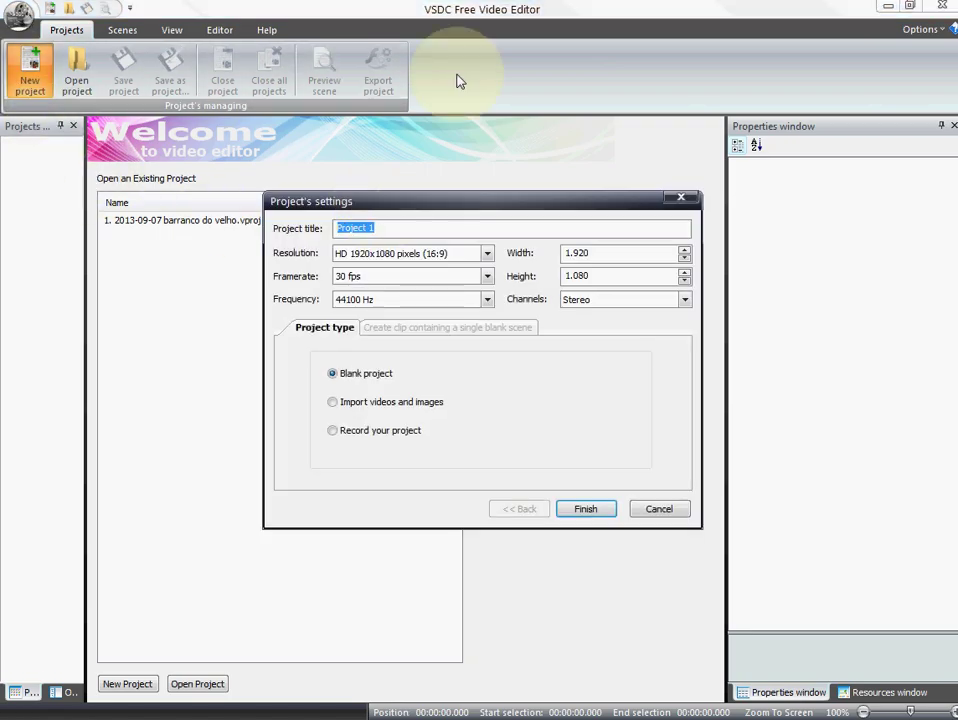
pyautogui.moveTo(417, 198); pyautogui.dragTo(285, 160)
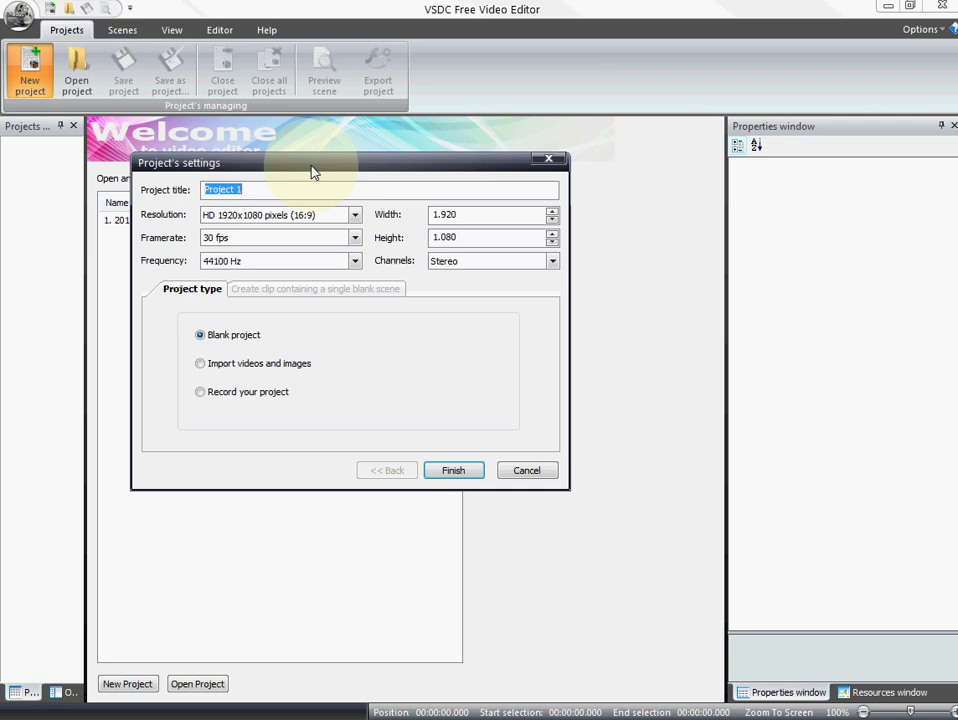
pyautogui.moveTo(312, 171); pyautogui.dragTo(128, 135)
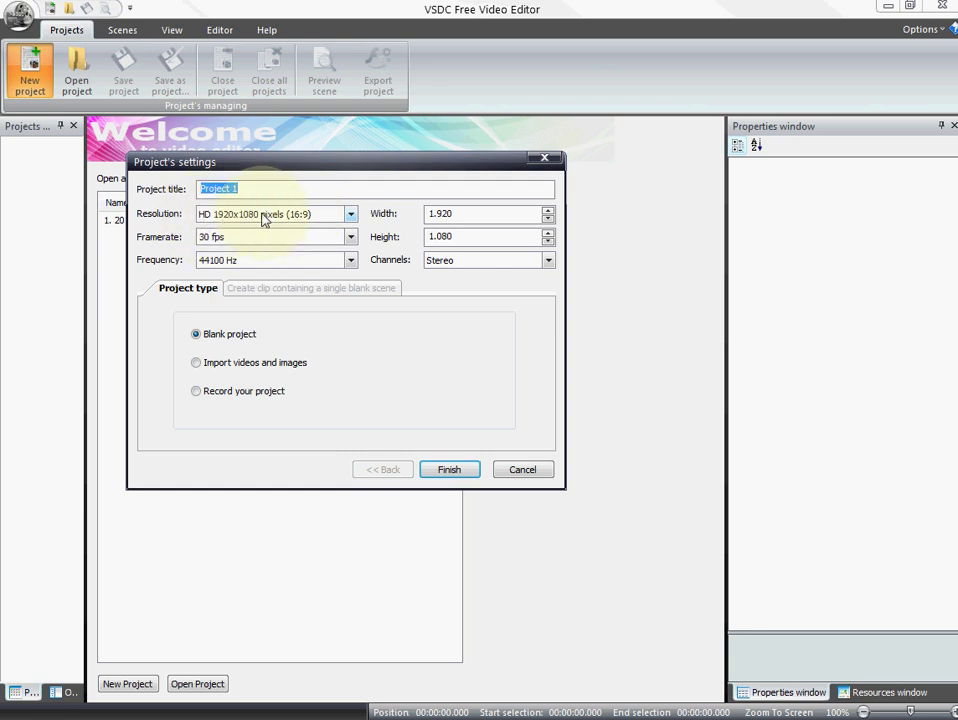
pyautogui.click(351, 216)
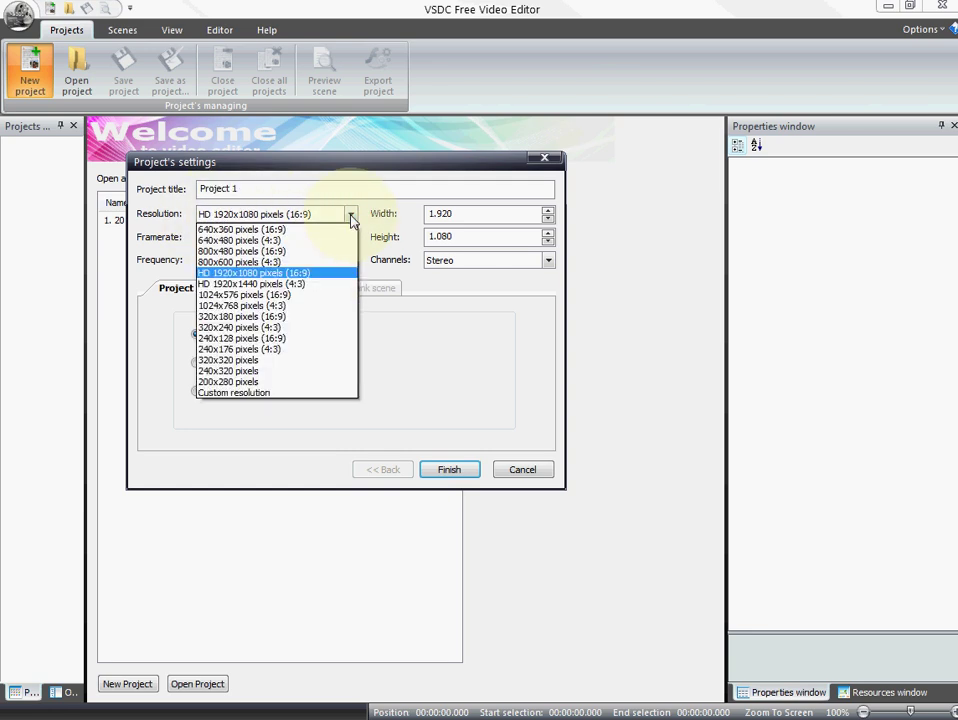
pyautogui.click(351, 216)
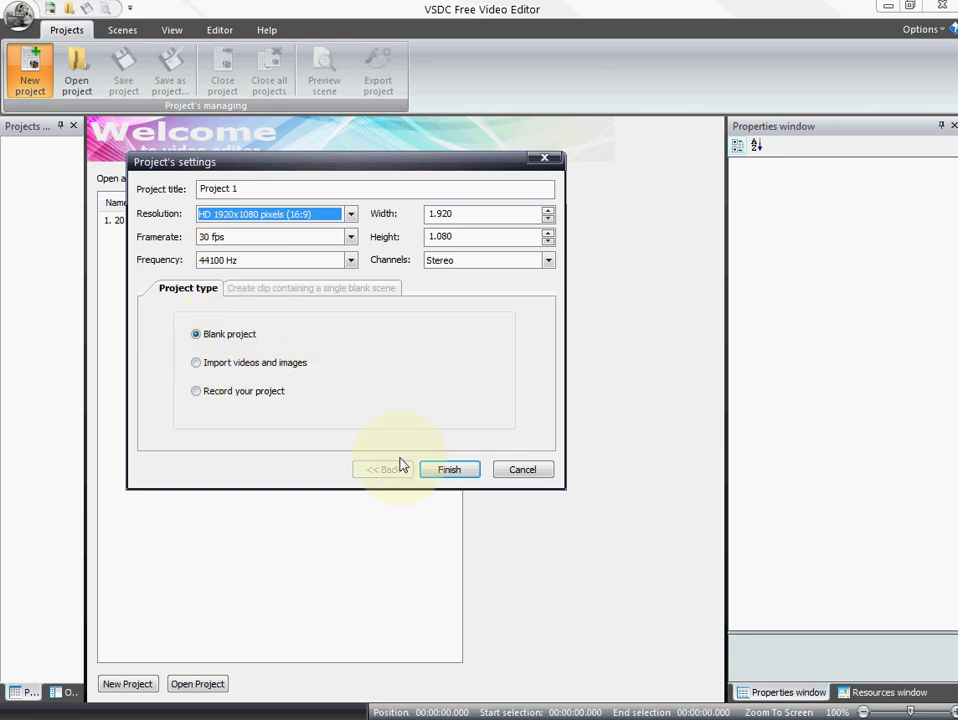
pyautogui.click(458, 470)
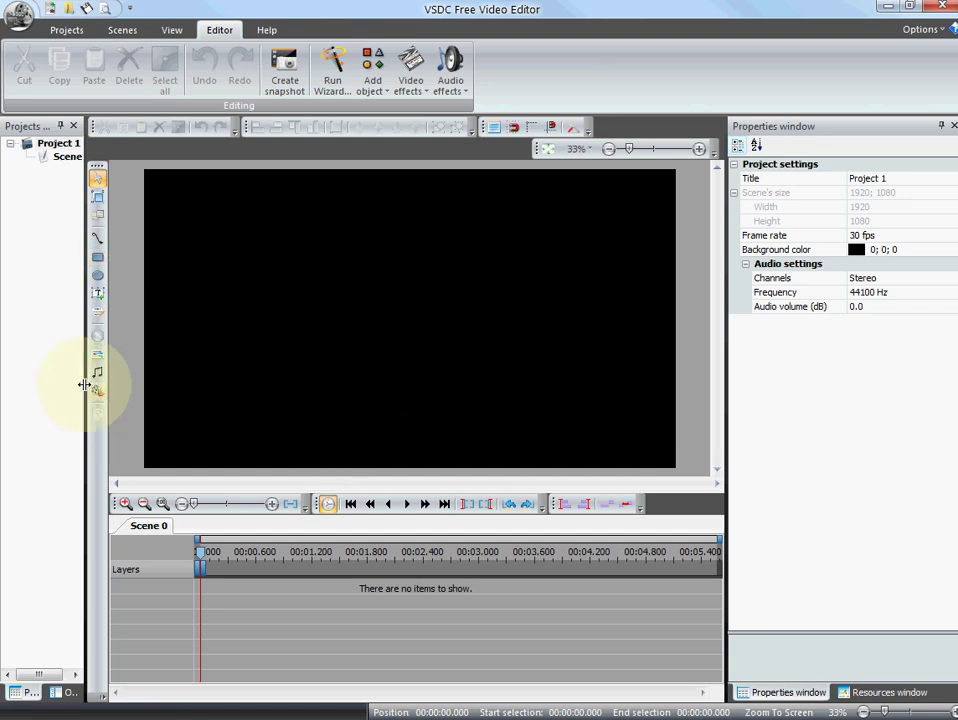
# Insert small.avi with default timing and draw its frame out to the scene's top-left corner.
pyautogui.click(97, 390)
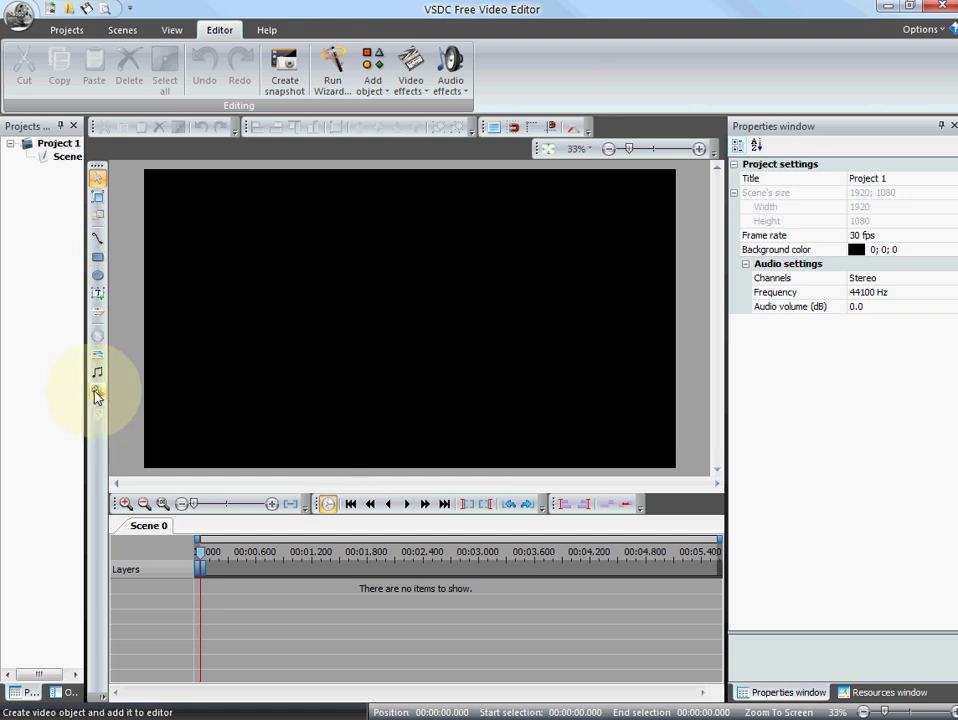
pyautogui.click(520, 456)
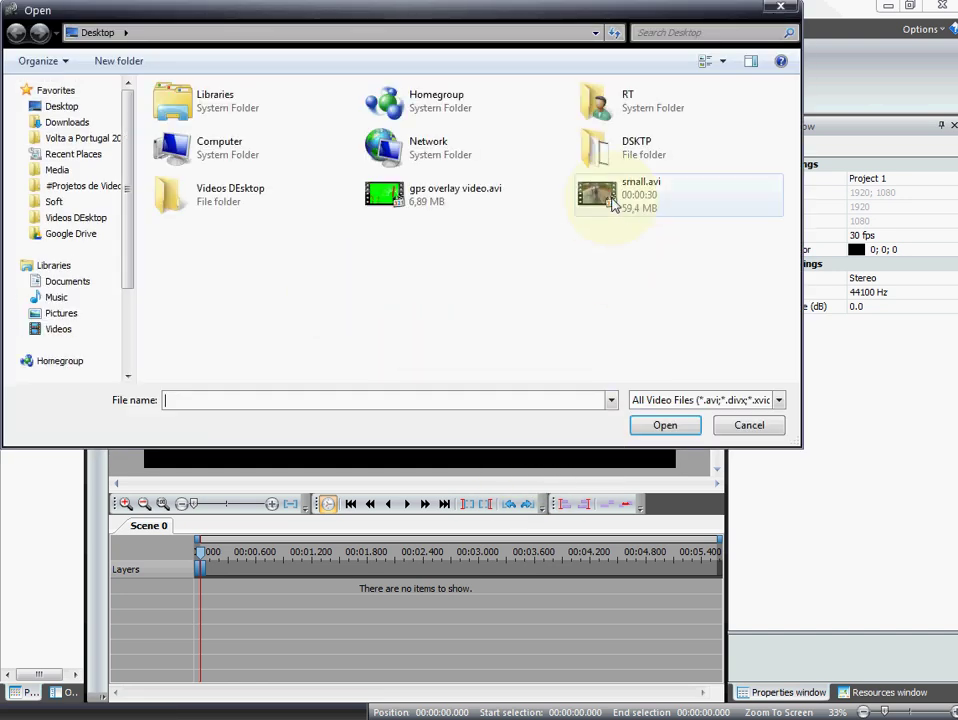
pyautogui.doubleClick(638, 200)
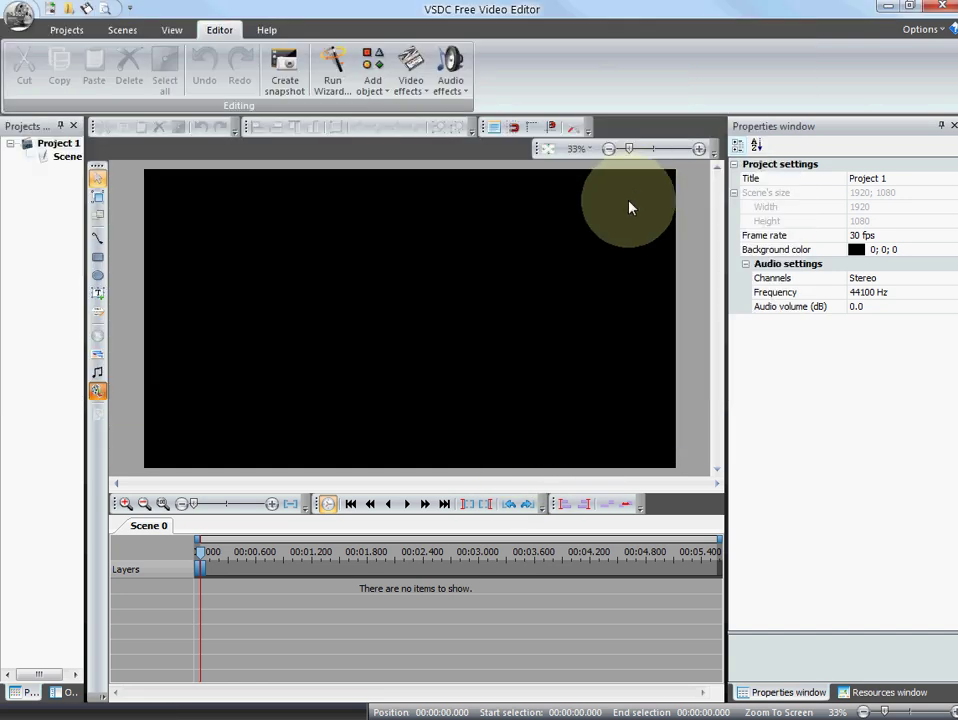
pyautogui.click(402, 357)
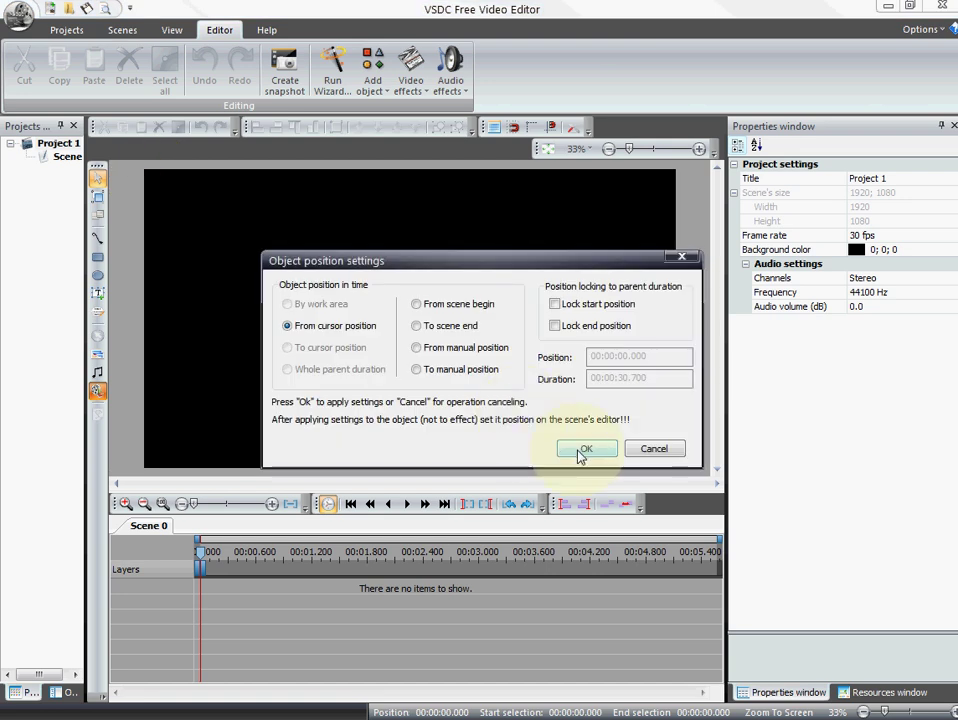
pyautogui.click(573, 447)
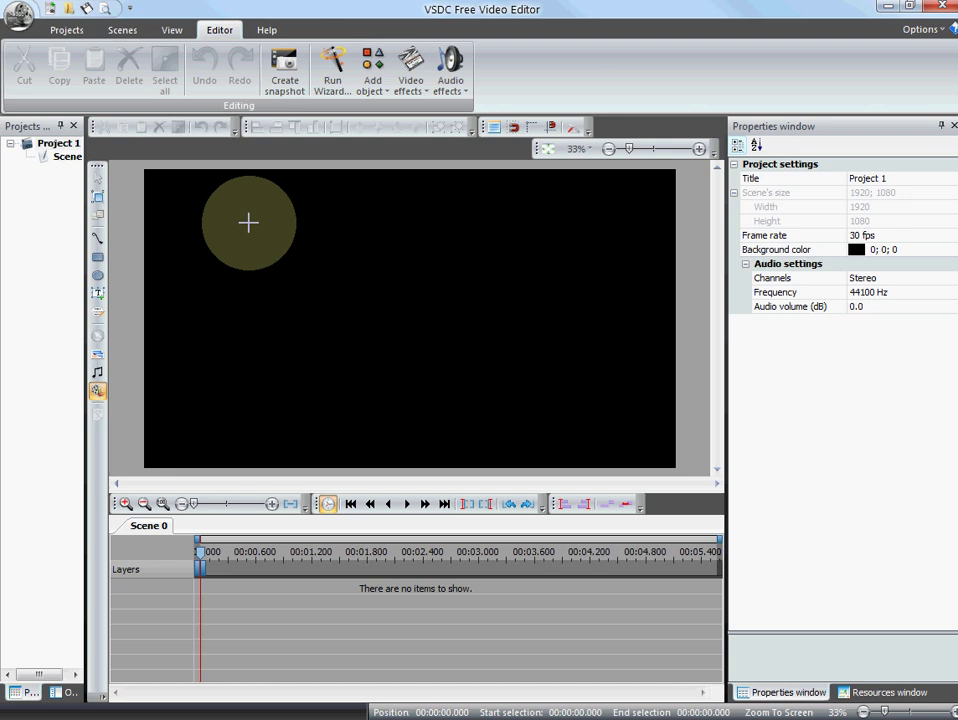
pyautogui.moveTo(225, 254); pyautogui.dragTo(344, 334)
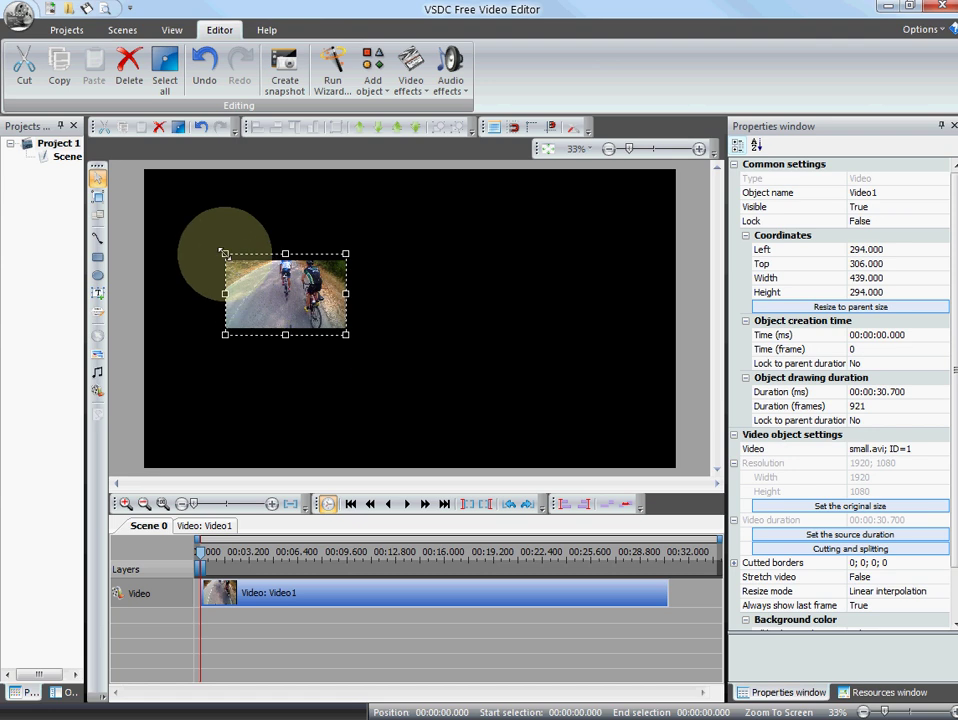
pyautogui.moveTo(225, 254); pyautogui.dragTo(143, 167)
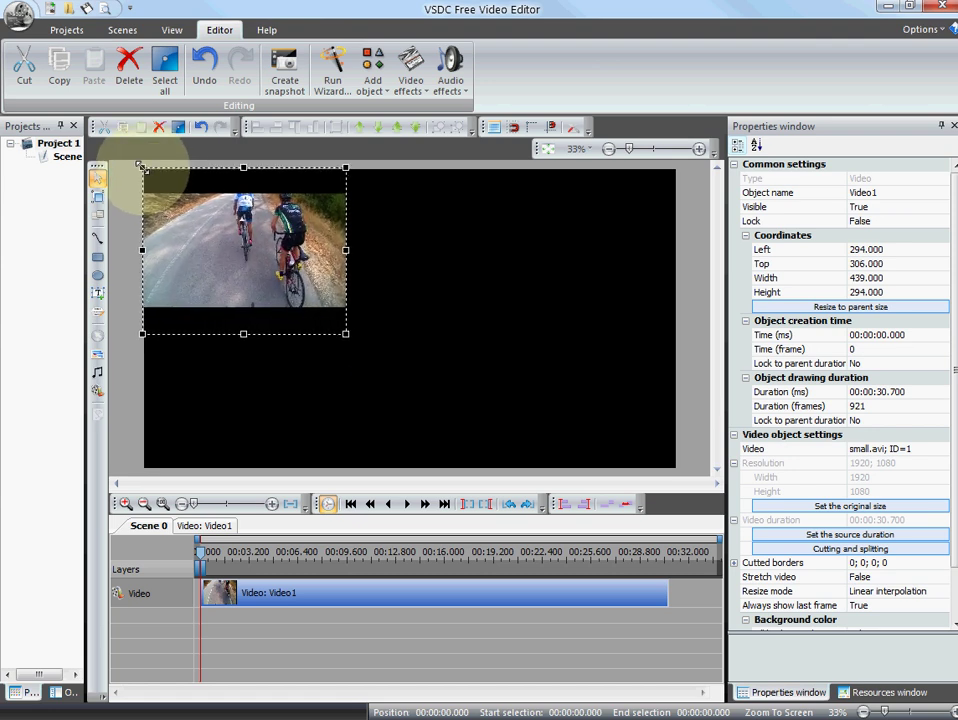
# Stretch the small.avi layer to 1930×1175 at -3, -45, then zoom the preview out to 28%.
pyautogui.click(350, 252)
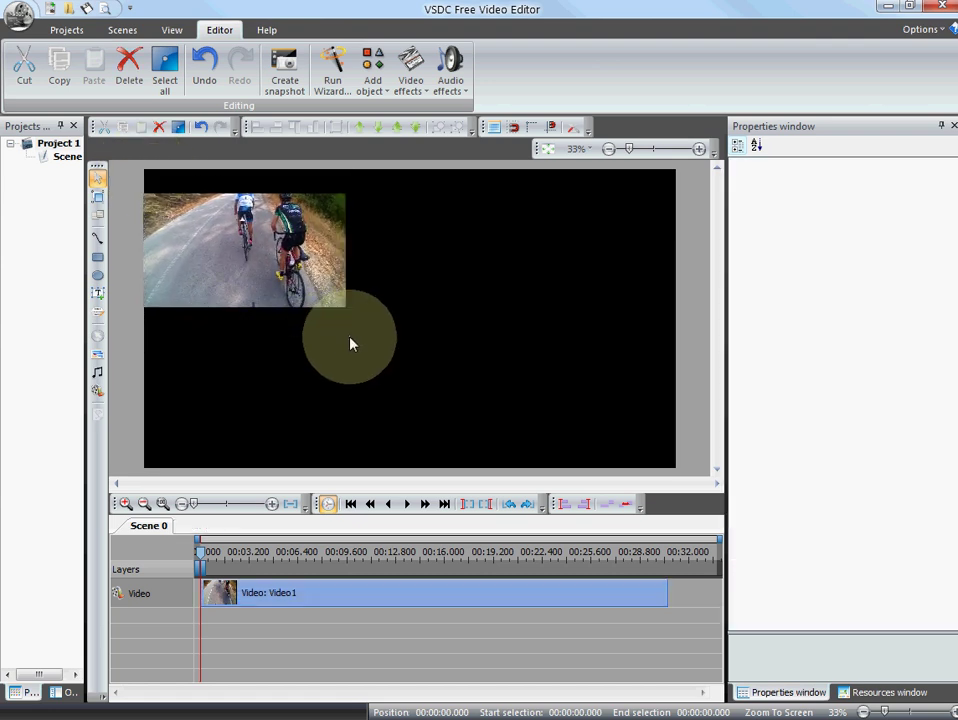
pyautogui.click(323, 299)
pyautogui.moveTo(346, 333); pyautogui.dragTo(671, 487)
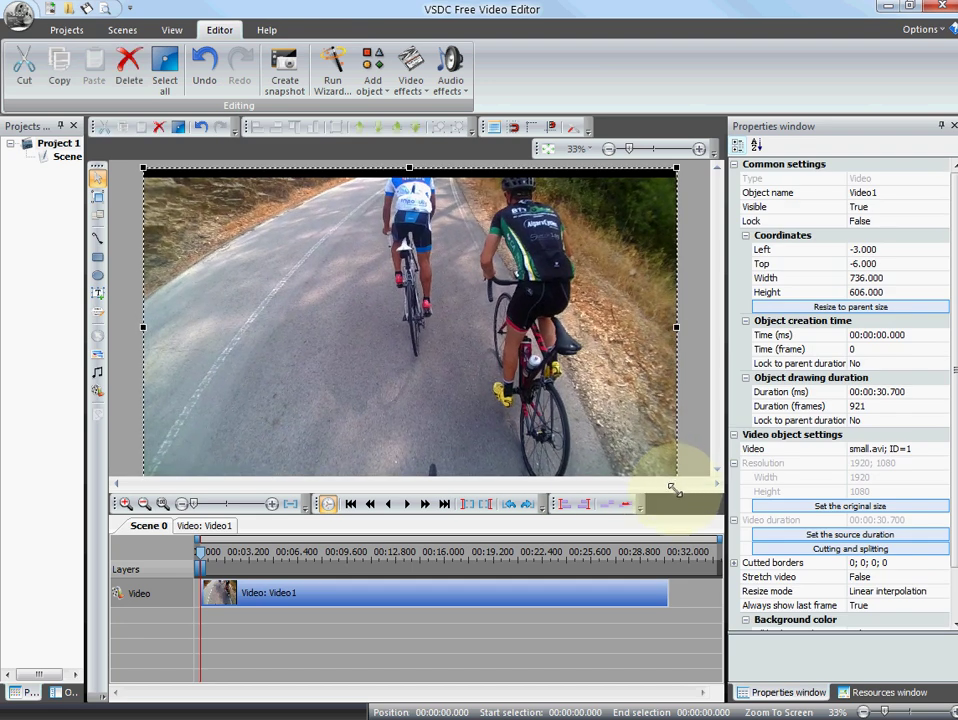
pyautogui.moveTo(428, 368); pyautogui.dragTo(427, 346)
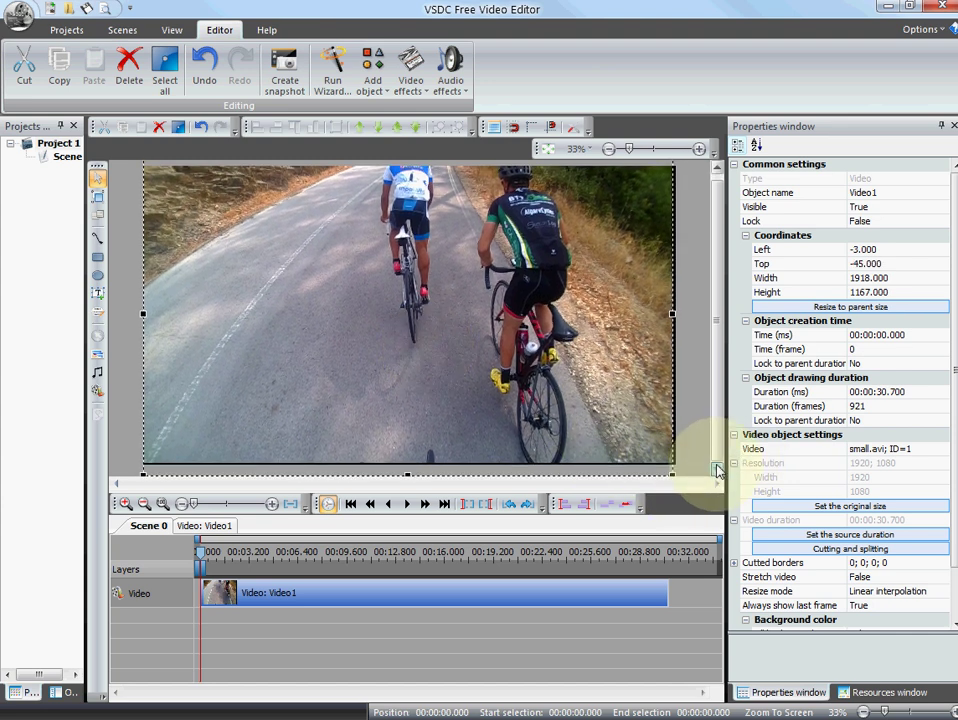
pyautogui.moveTo(672, 468)
pyautogui.mouseDown()
pyautogui.moveTo(673, 481)
pyautogui.moveTo(682, 466)
pyautogui.moveTo(680, 477)
pyautogui.mouseUp()
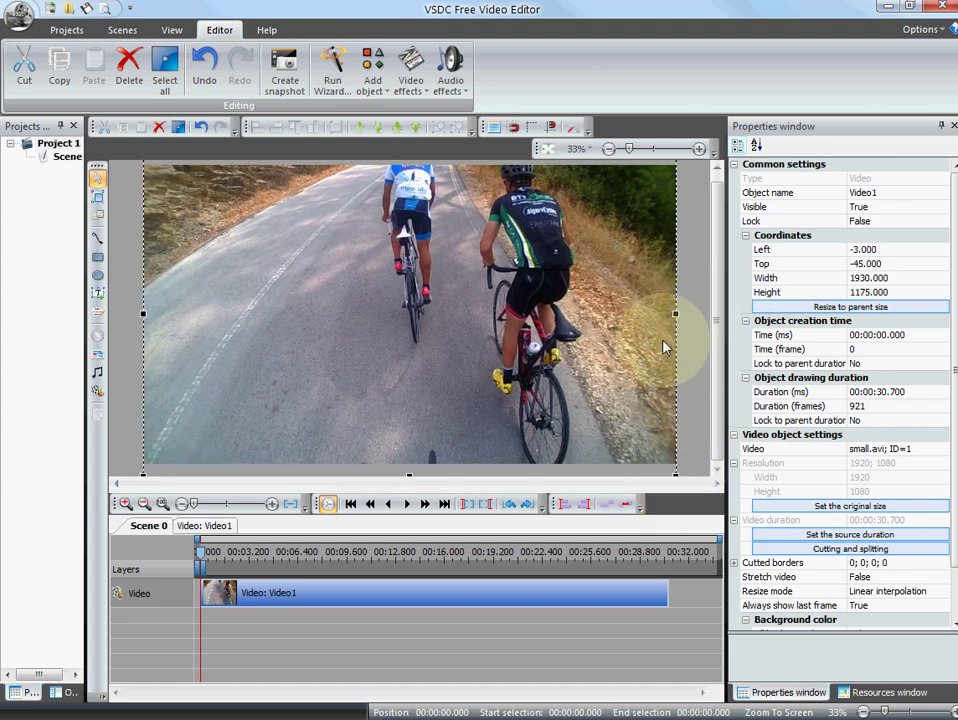
pyautogui.scroll(1, 674, 246)
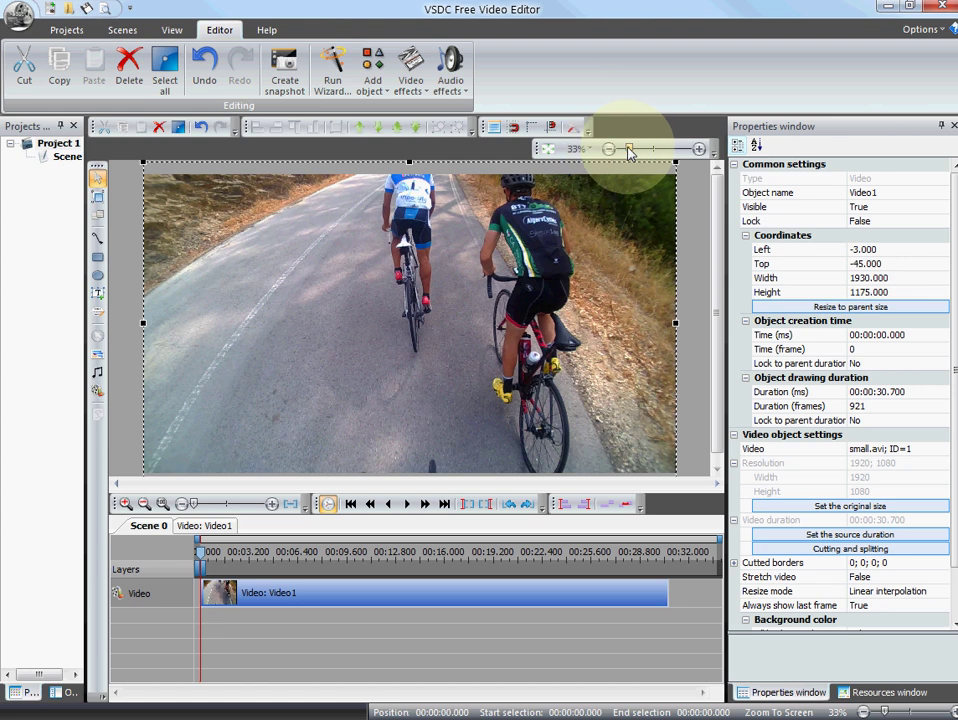
pyautogui.click(609, 149)
pyautogui.click(690, 325)
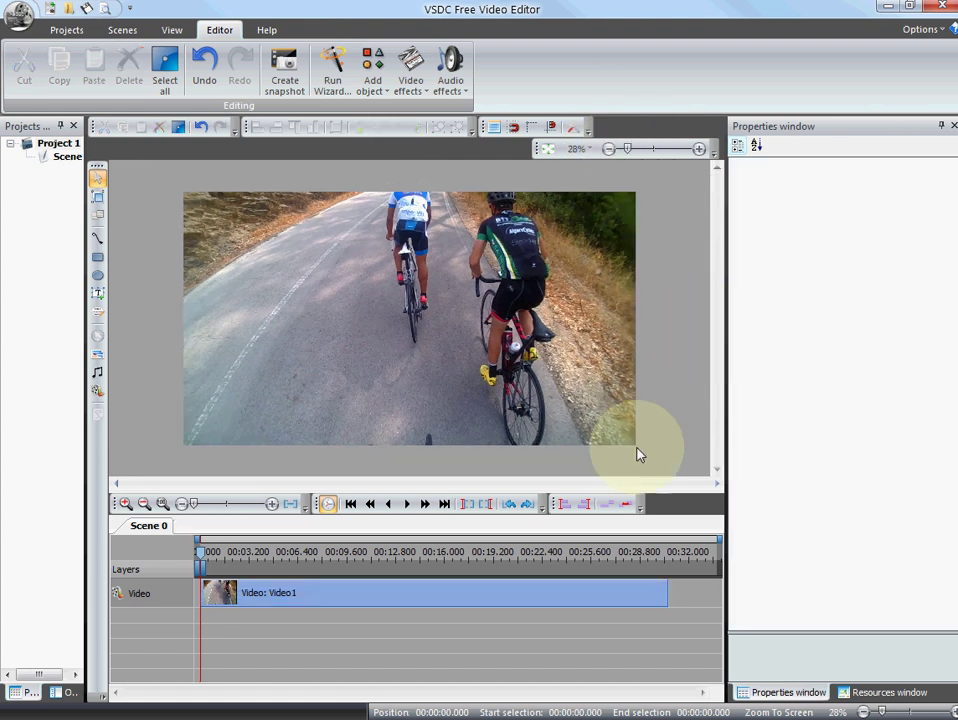
# Add gps overlay video.avi with default timing and draw its rectangle on the road.
pyautogui.click(97, 393)
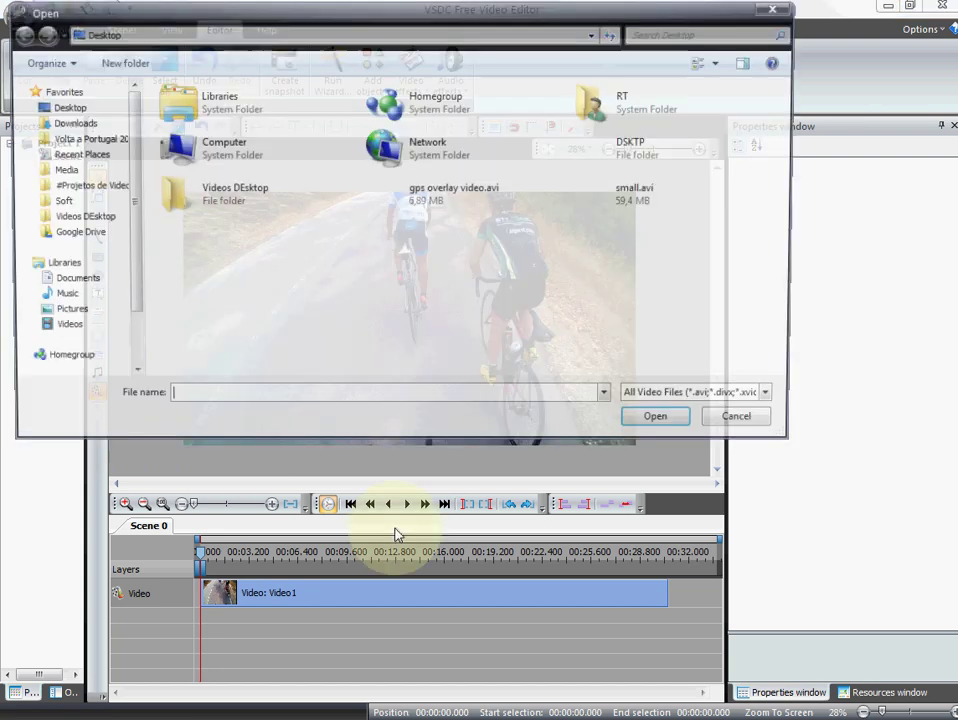
pyautogui.click(455, 193)
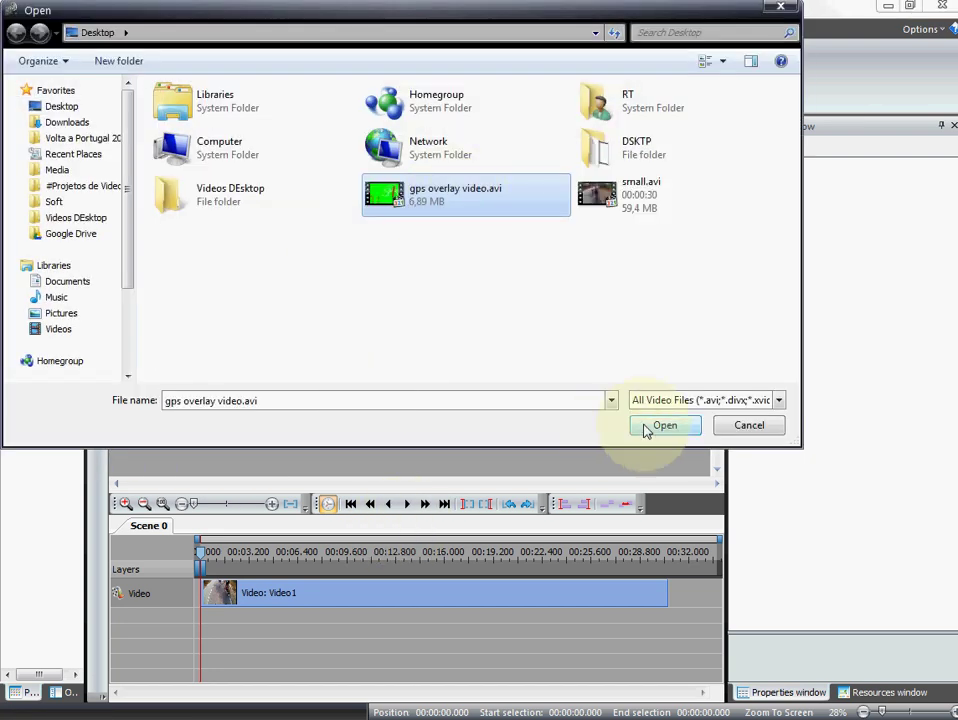
pyautogui.click(664, 424)
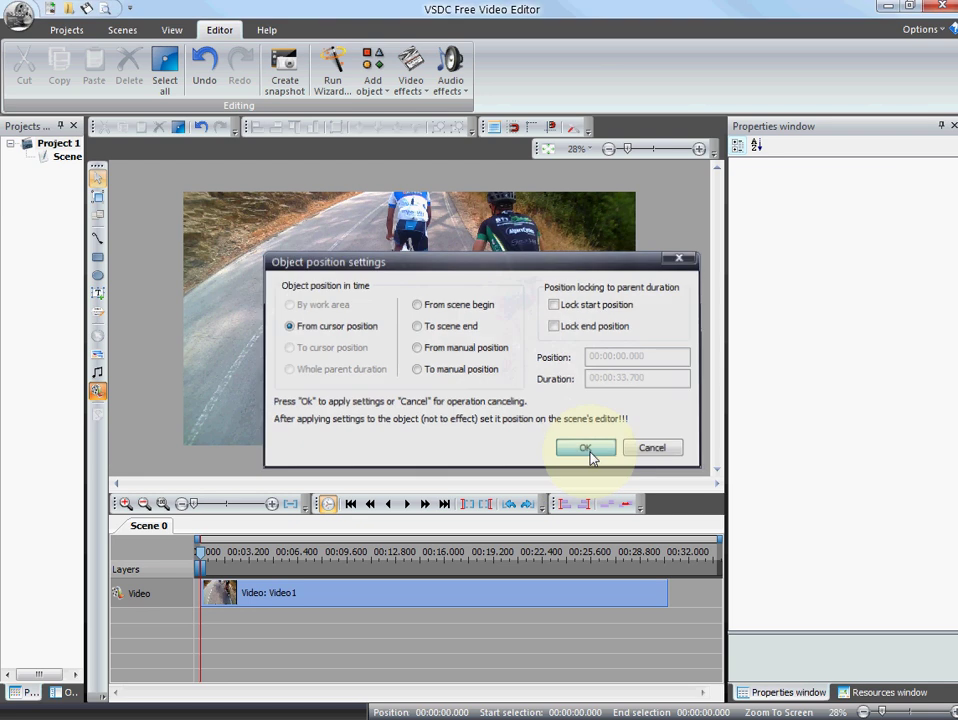
pyautogui.click(587, 449)
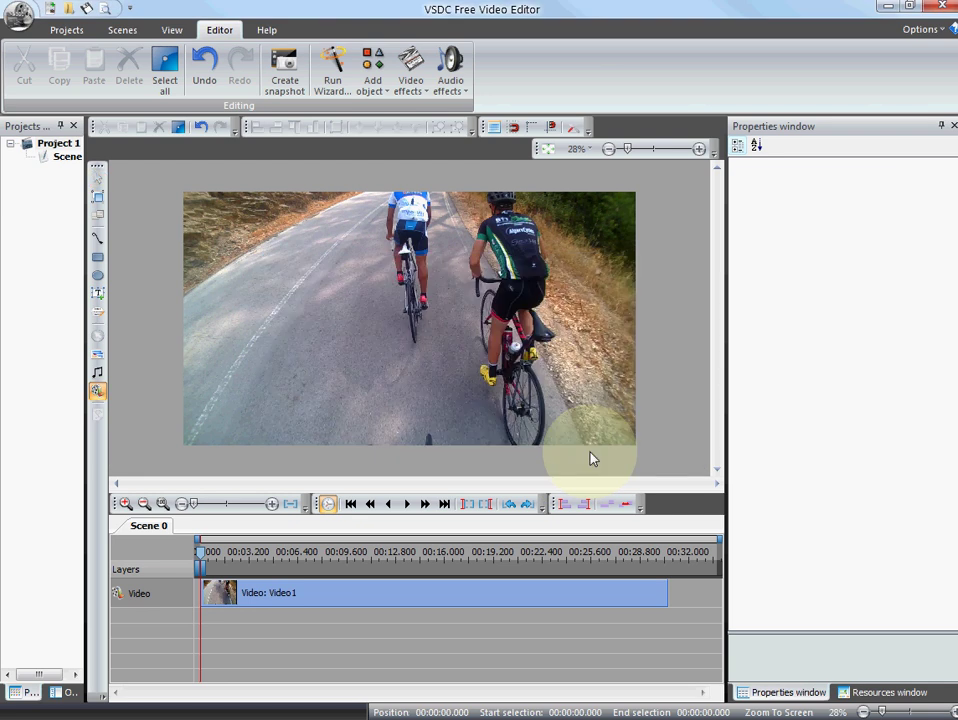
pyautogui.click(300, 328)
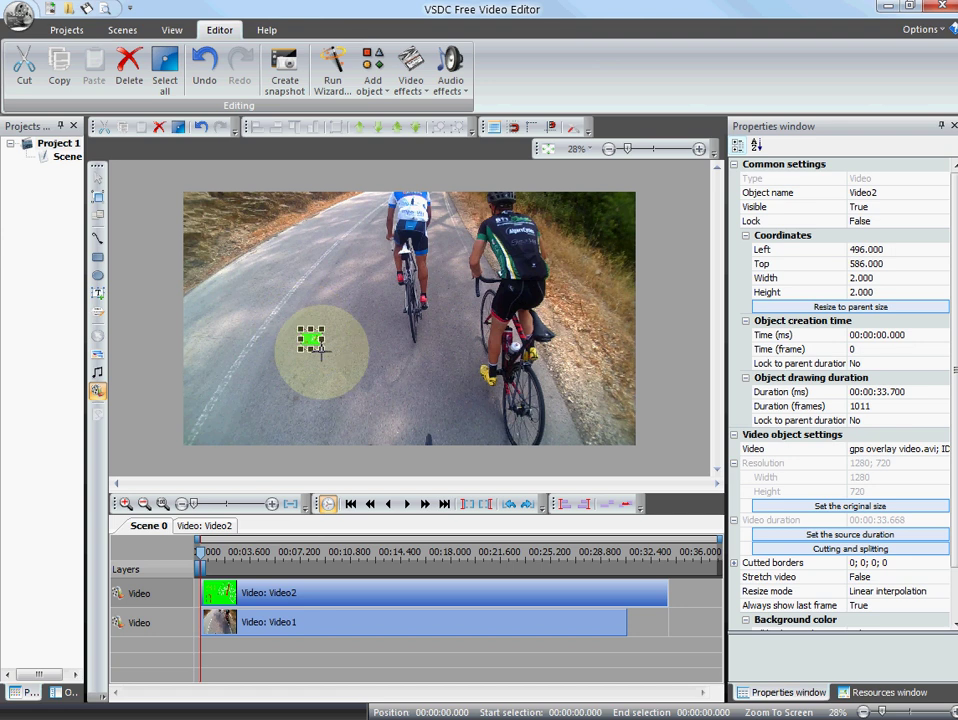
pyautogui.moveTo(320, 347); pyautogui.dragTo(448, 413)
# Move and resize the speedometer overlay to 900×510 at 407, 483, below the riders.
pyautogui.moveTo(386, 380); pyautogui.dragTo(418, 395)
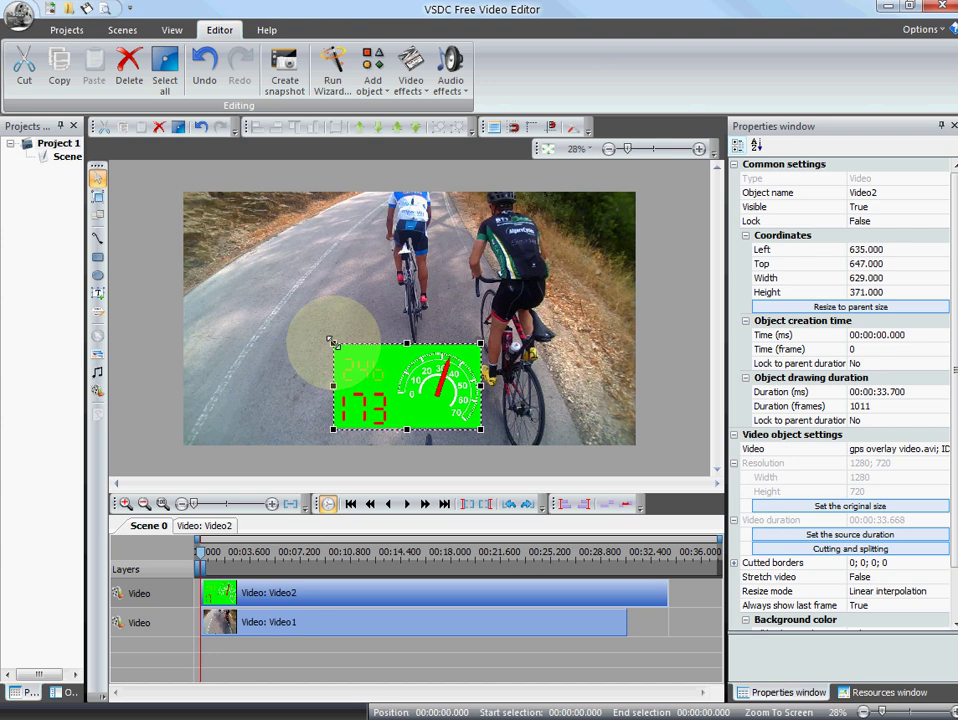
pyautogui.moveTo(331, 340); pyautogui.dragTo(268, 299)
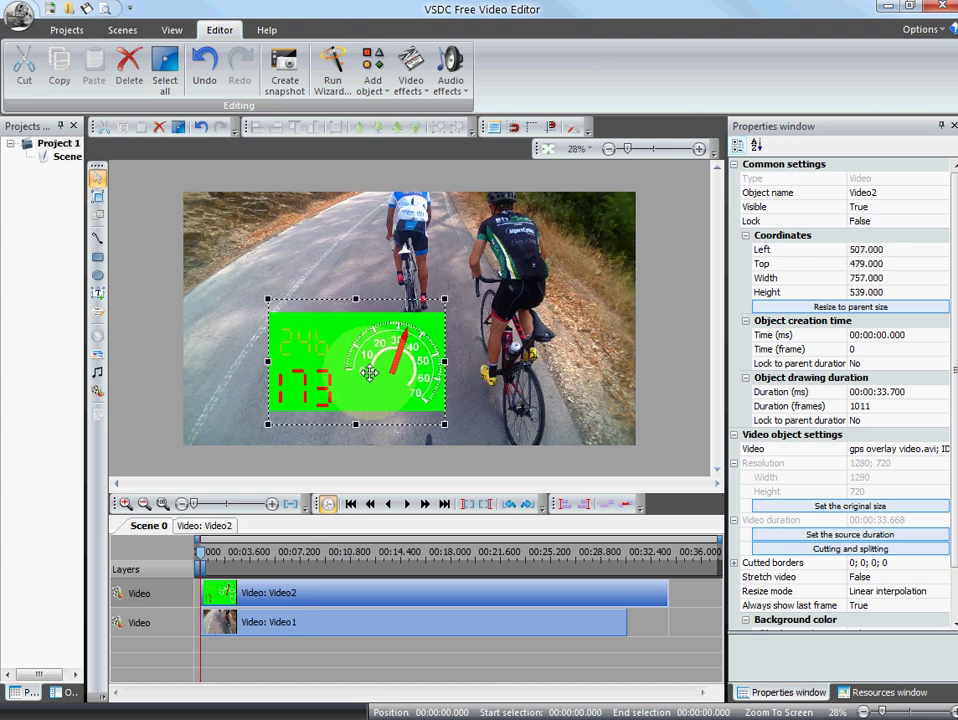
pyautogui.moveTo(369, 373); pyautogui.dragTo(349, 373)
pyautogui.moveTo(425, 427); pyautogui.dragTo(457, 416)
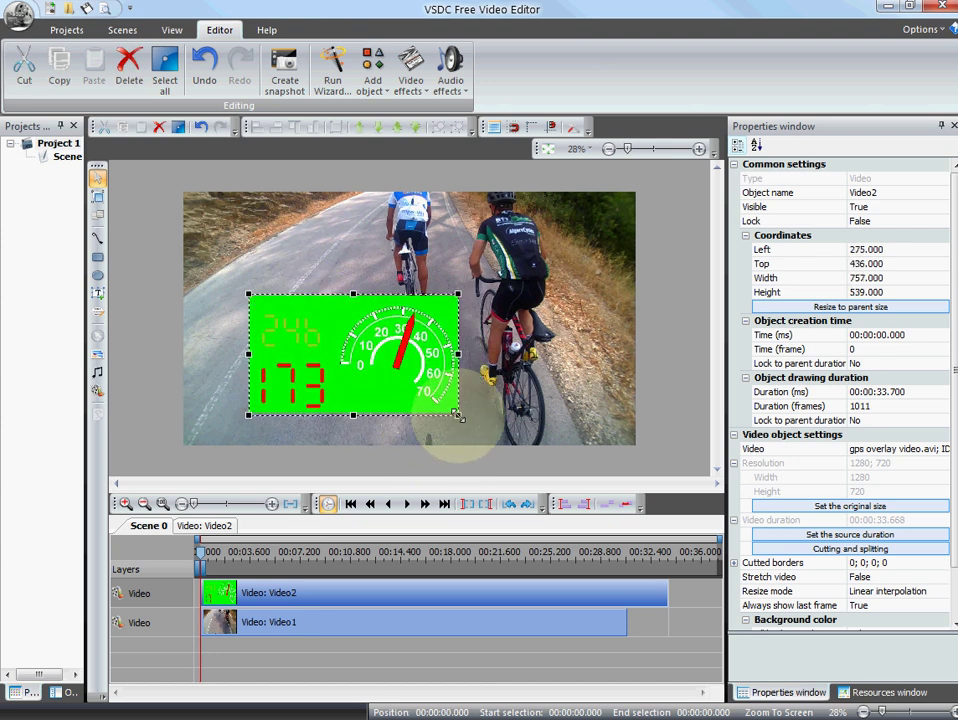
pyautogui.moveTo(386, 363); pyautogui.dragTo(419, 374)
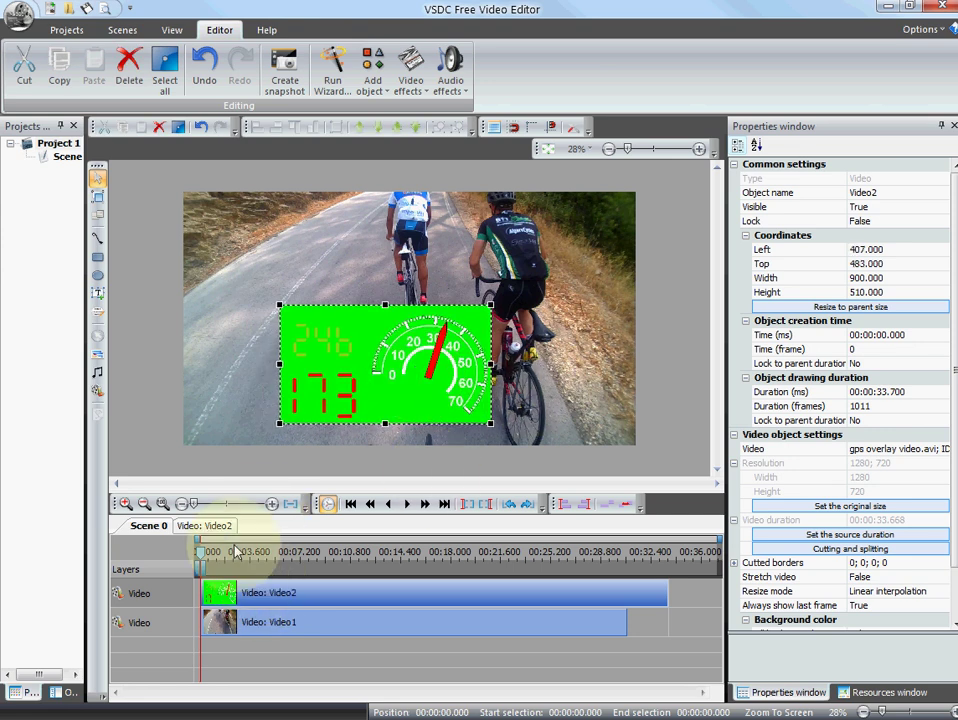
# Trim Video2's end to 30.733 s so it ends with the cycling clip.
pyautogui.click(270, 551)
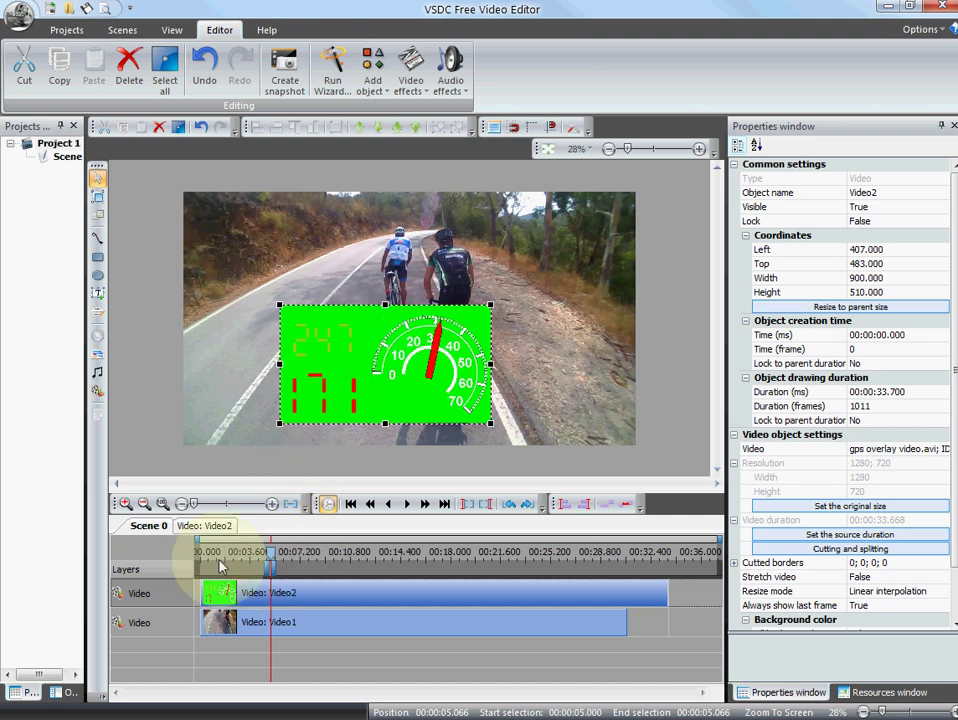
pyautogui.moveTo(222, 567); pyautogui.dragTo(614, 563)
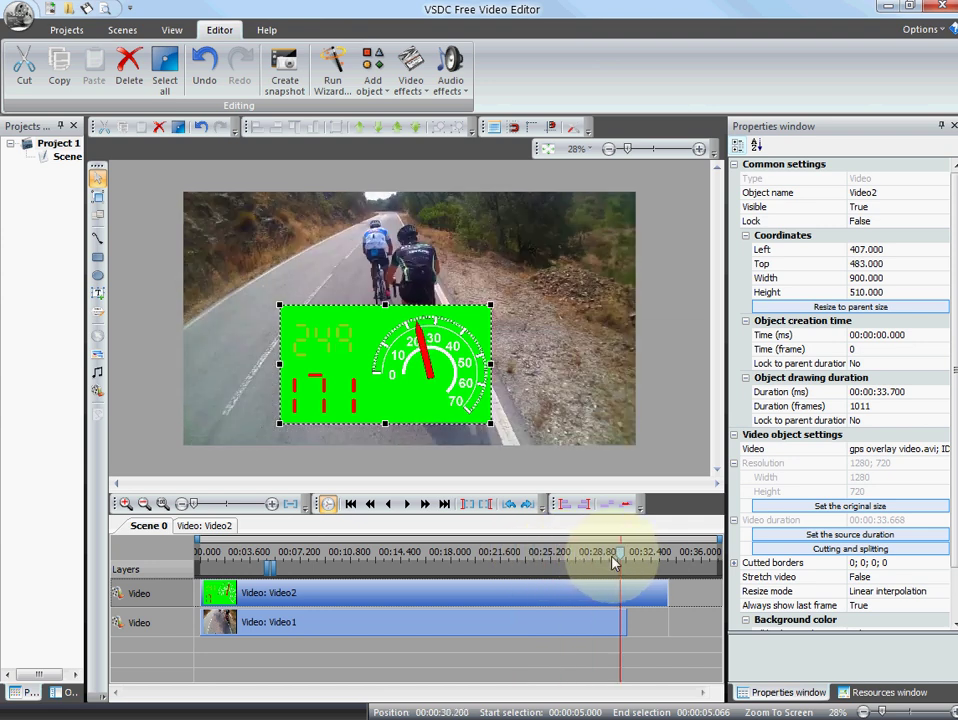
pyautogui.moveTo(666, 592); pyautogui.dragTo(389, 555)
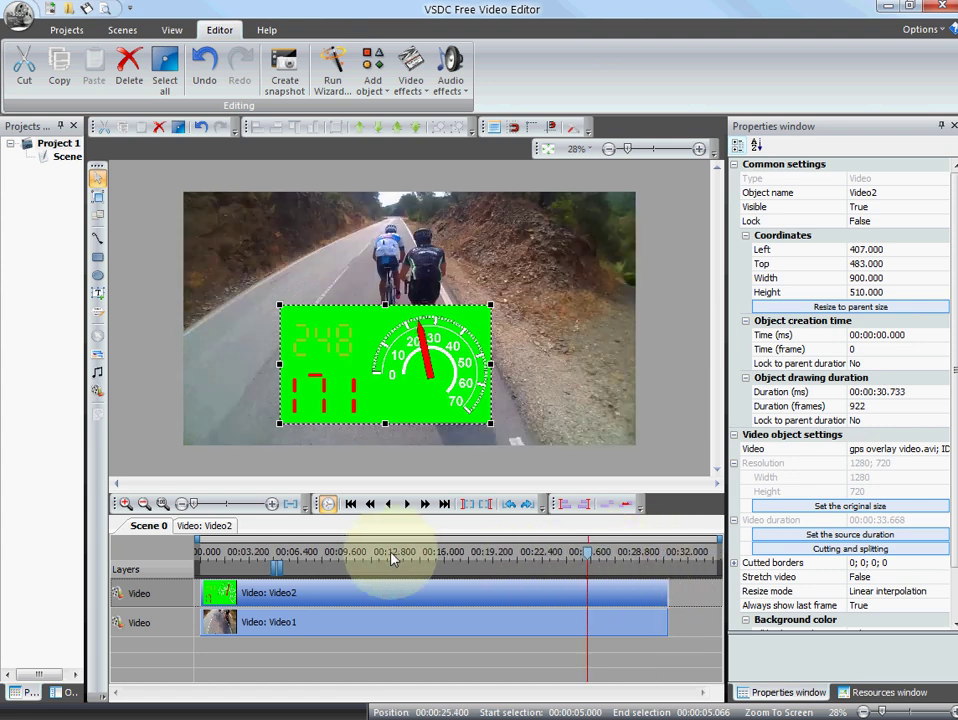
pyautogui.moveTo(282, 558); pyautogui.dragTo(209, 557)
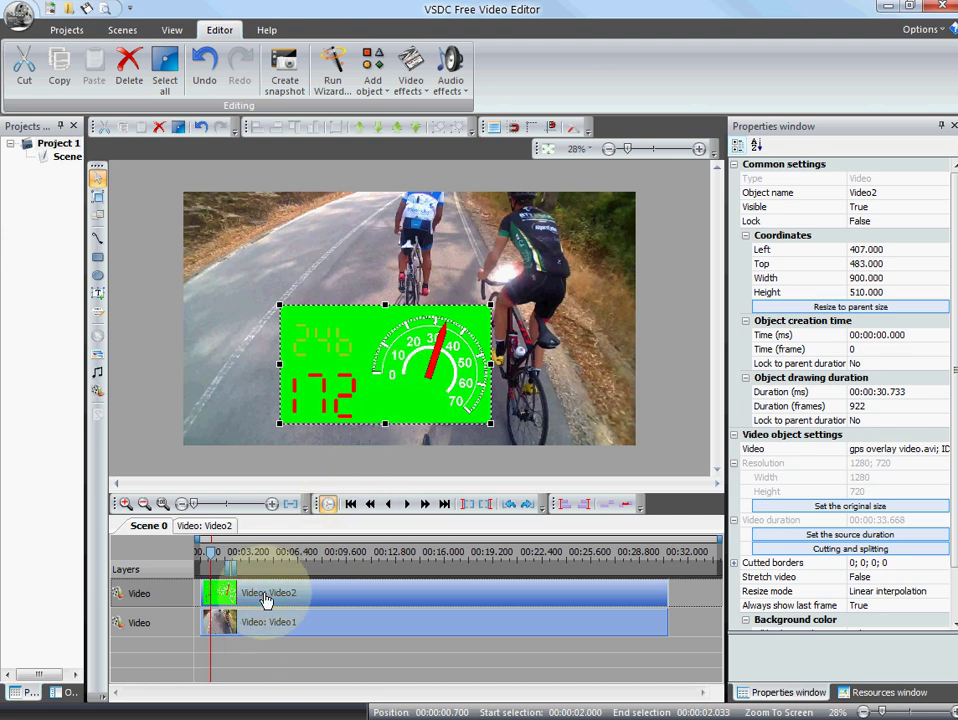
# Set the work range from 0 s to 30.566 s, return to start, and select Video2.
pyautogui.moveTo(287, 598)
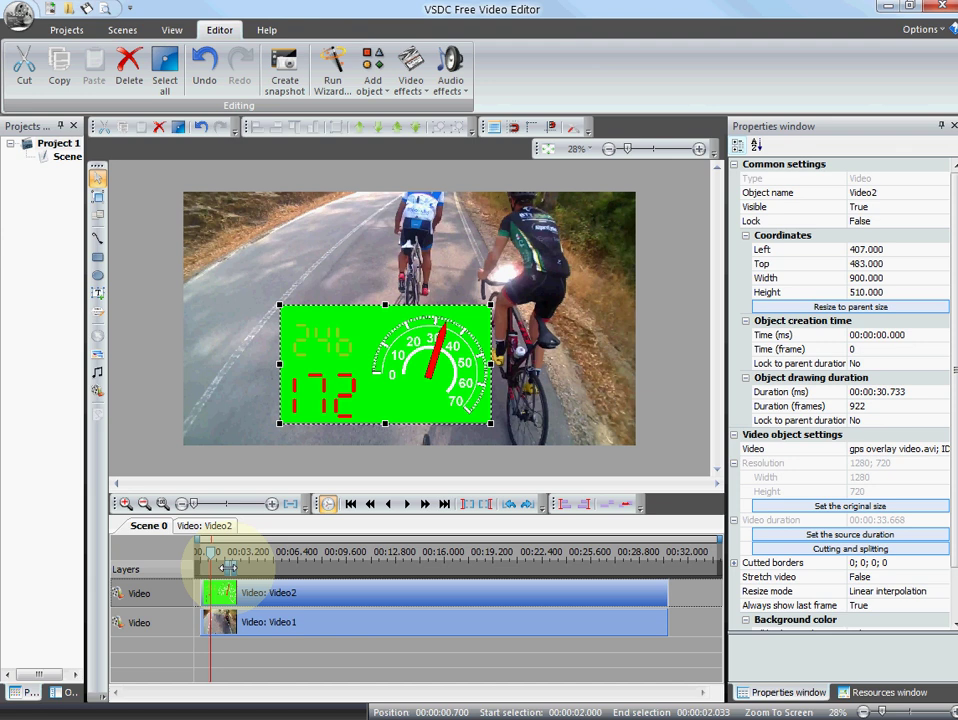
pyautogui.moveTo(229, 567)
pyautogui.mouseDown()
pyautogui.moveTo(200, 561)
pyautogui.moveTo(274, 572)
pyautogui.moveTo(669, 574)
pyautogui.mouseUp()
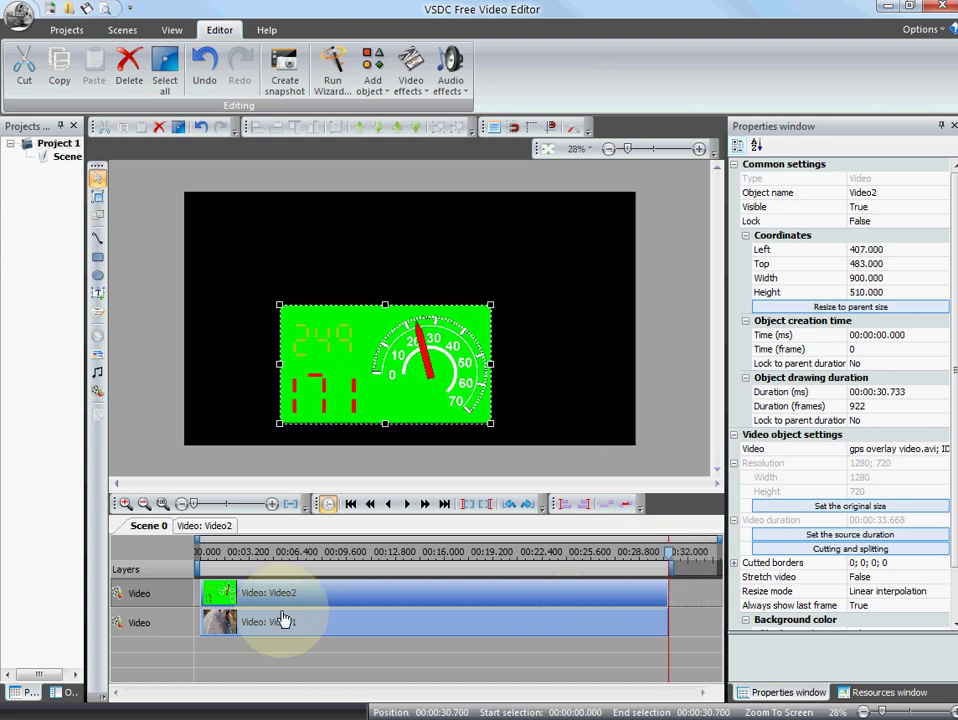
pyautogui.click(680, 581)
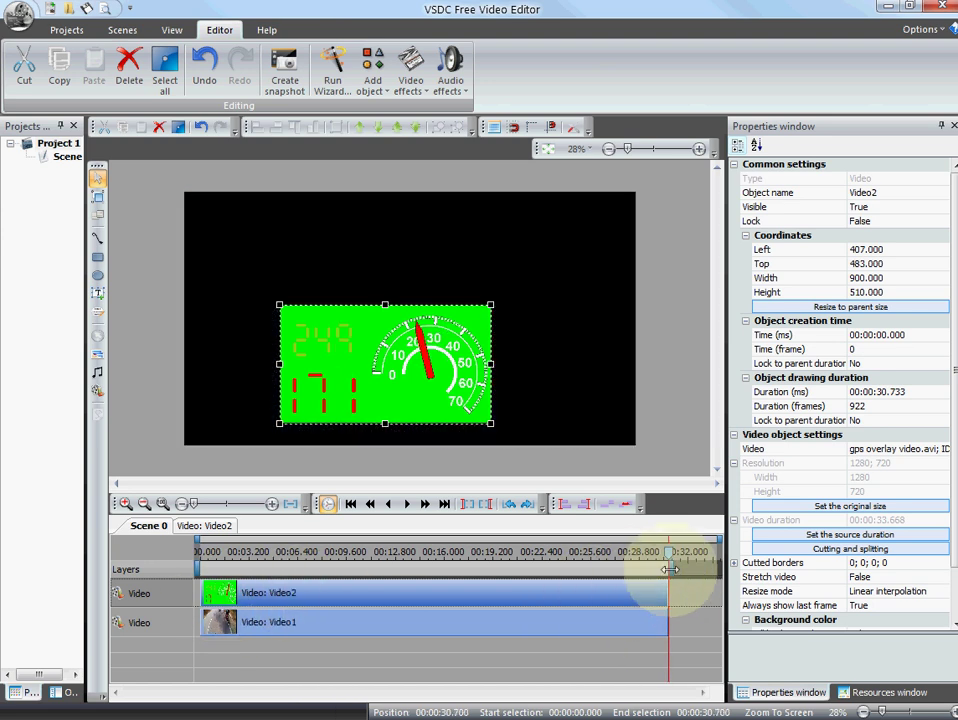
pyautogui.moveTo(669, 569); pyautogui.dragTo(667, 569)
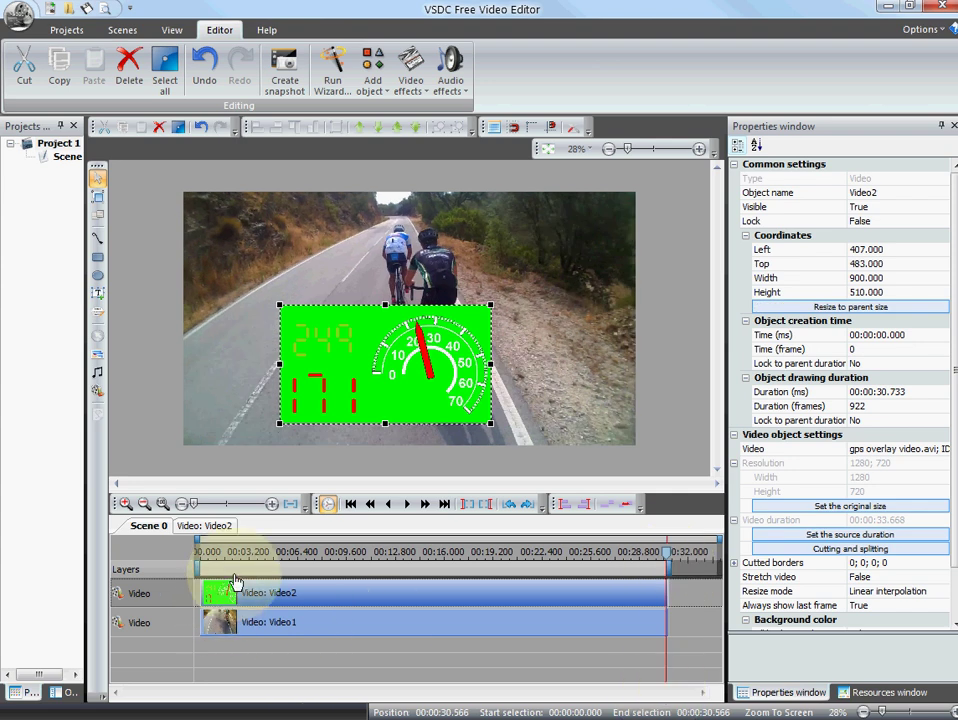
pyautogui.click(352, 506)
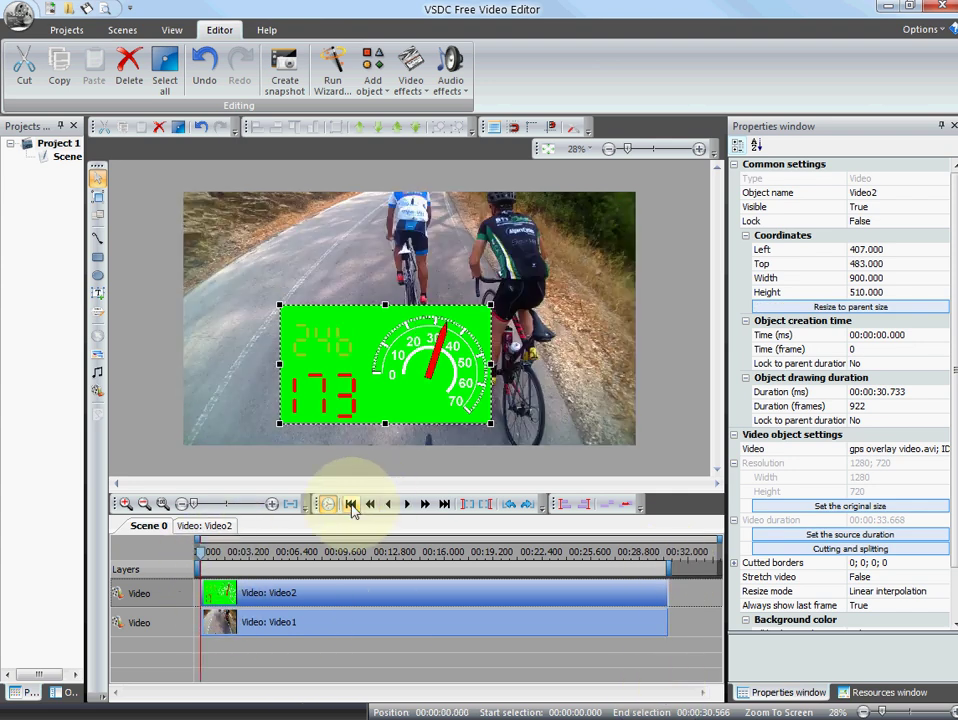
pyautogui.click(301, 627)
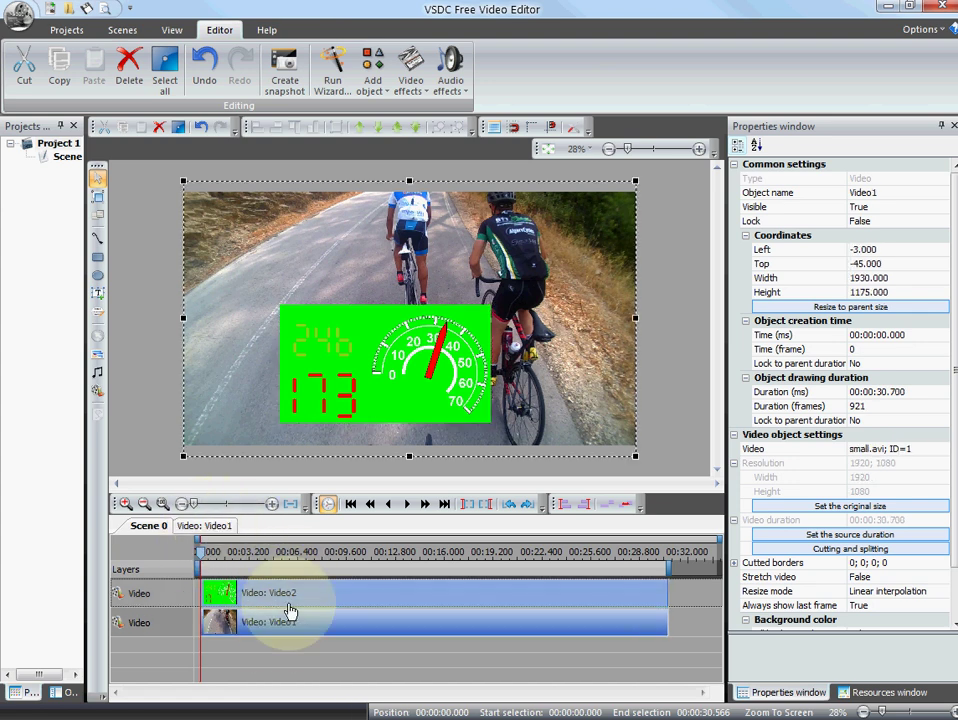
pyautogui.click(288, 603)
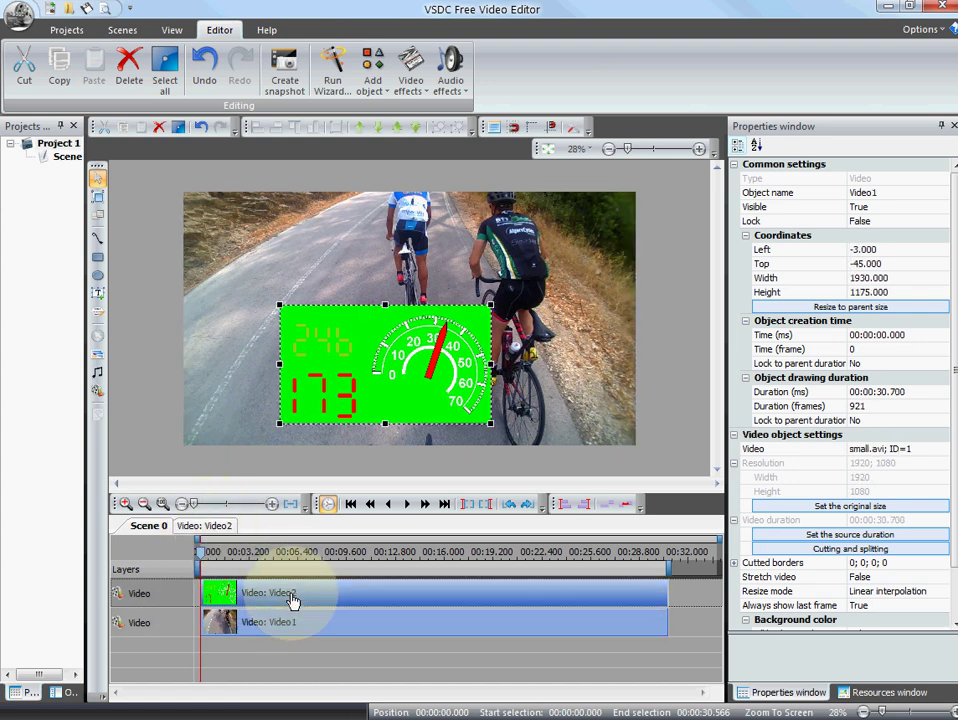
# Add a Transparent > Background remover effect to Video2, keying out green (0; 255; 0).
pyautogui.click(216, 527)
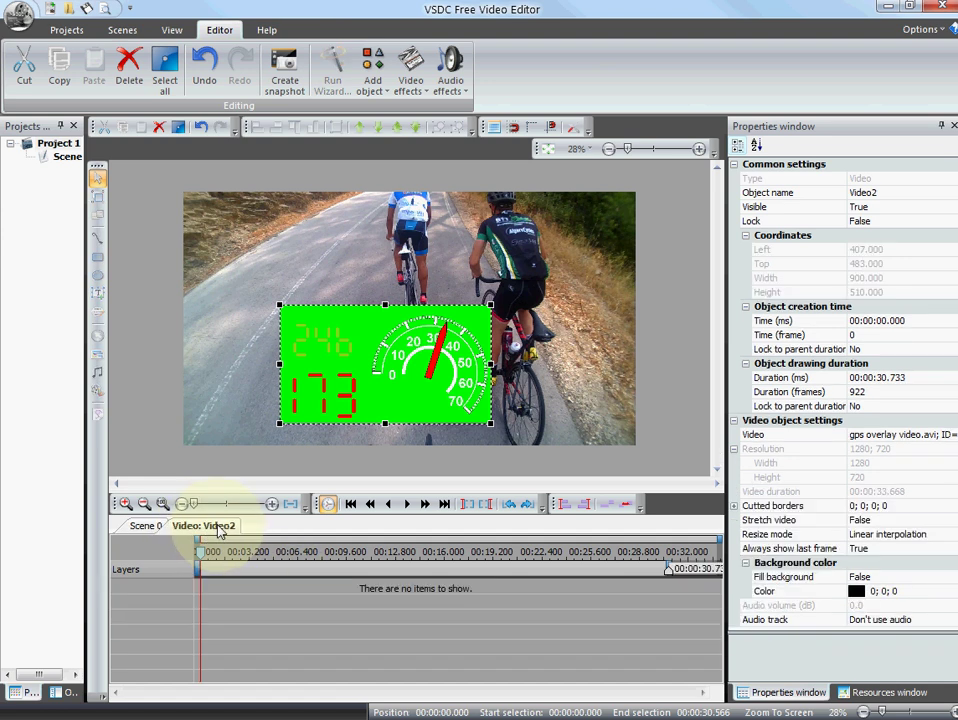
pyautogui.click(414, 90)
pyautogui.moveTo(455, 188)
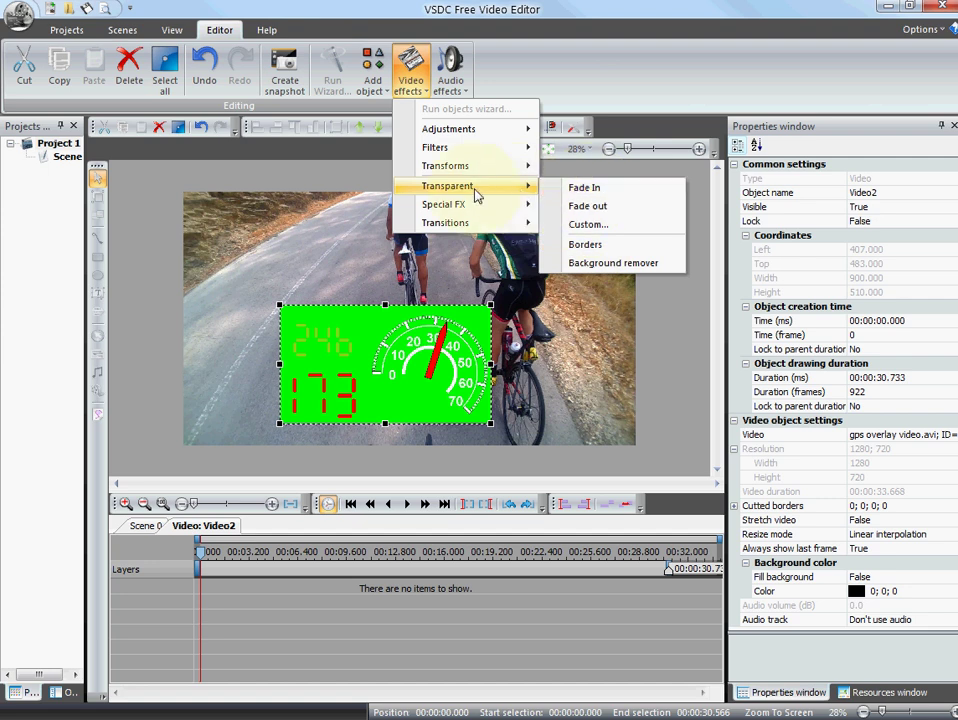
pyautogui.click(601, 265)
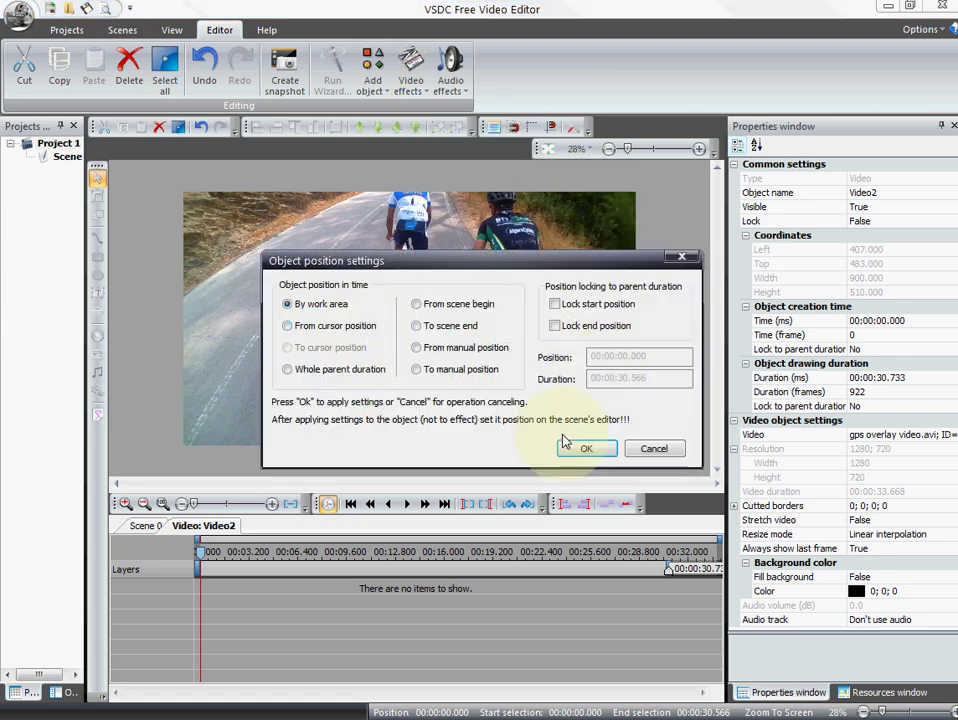
pyautogui.click(585, 452)
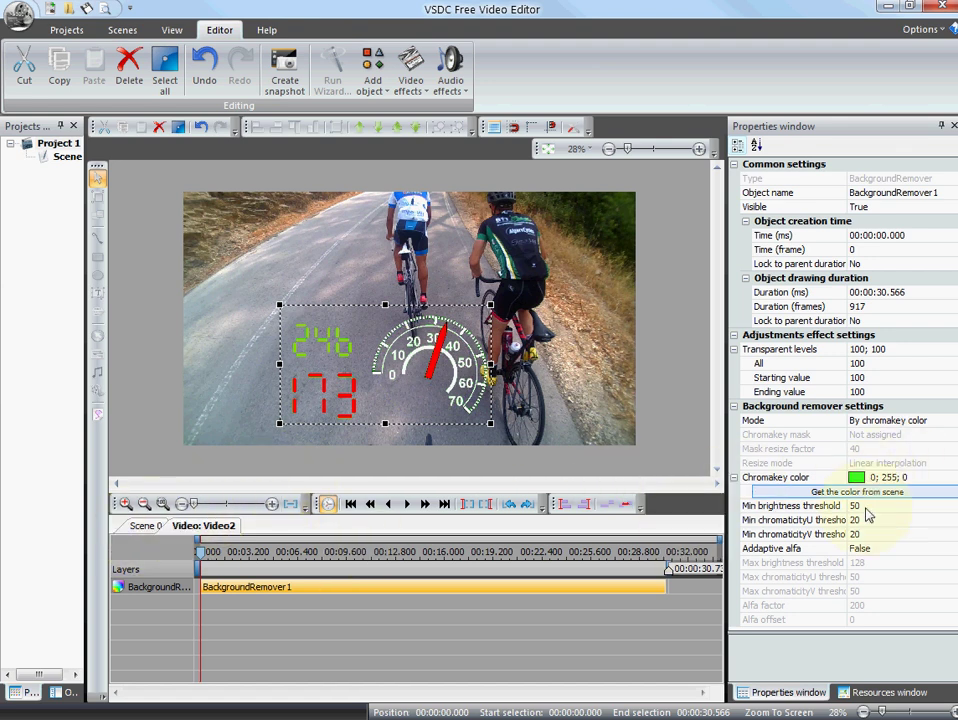
# Adjust the background remover's Min chromaticityV threshold slider, settling on 21.
pyautogui.click(883, 536)
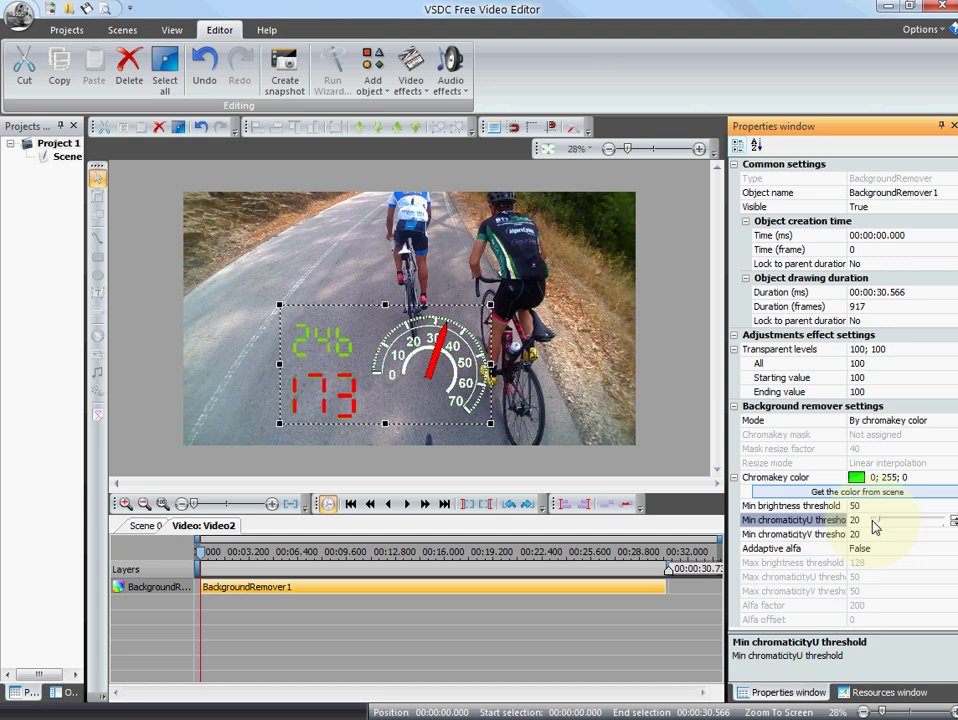
pyautogui.click(878, 508)
pyautogui.click(873, 522)
pyautogui.click(876, 535)
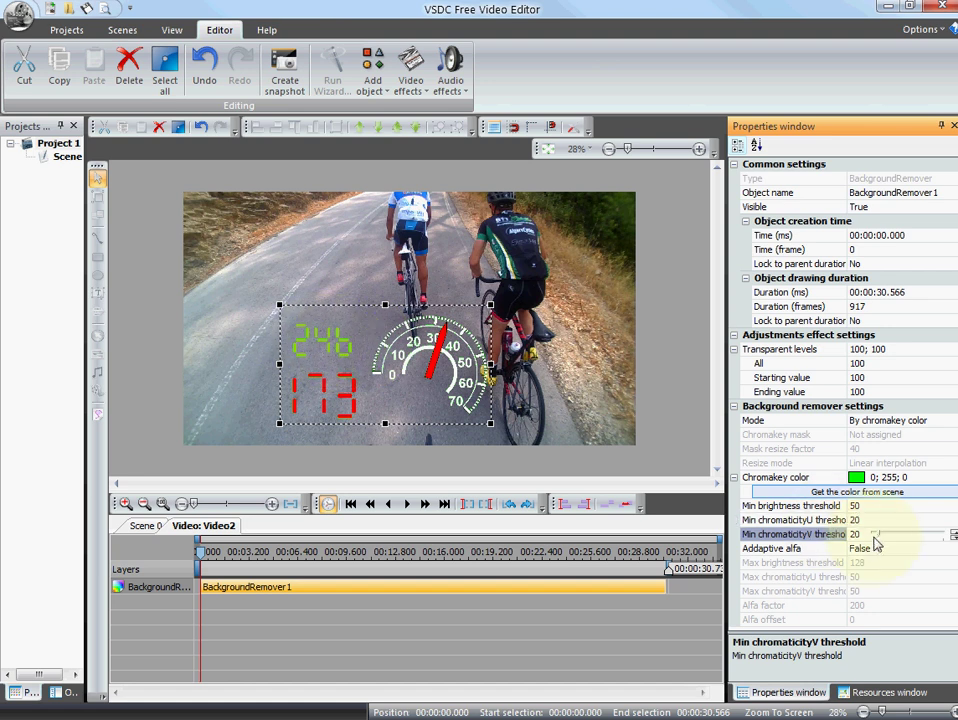
pyautogui.moveTo(877, 534); pyautogui.dragTo(888, 536)
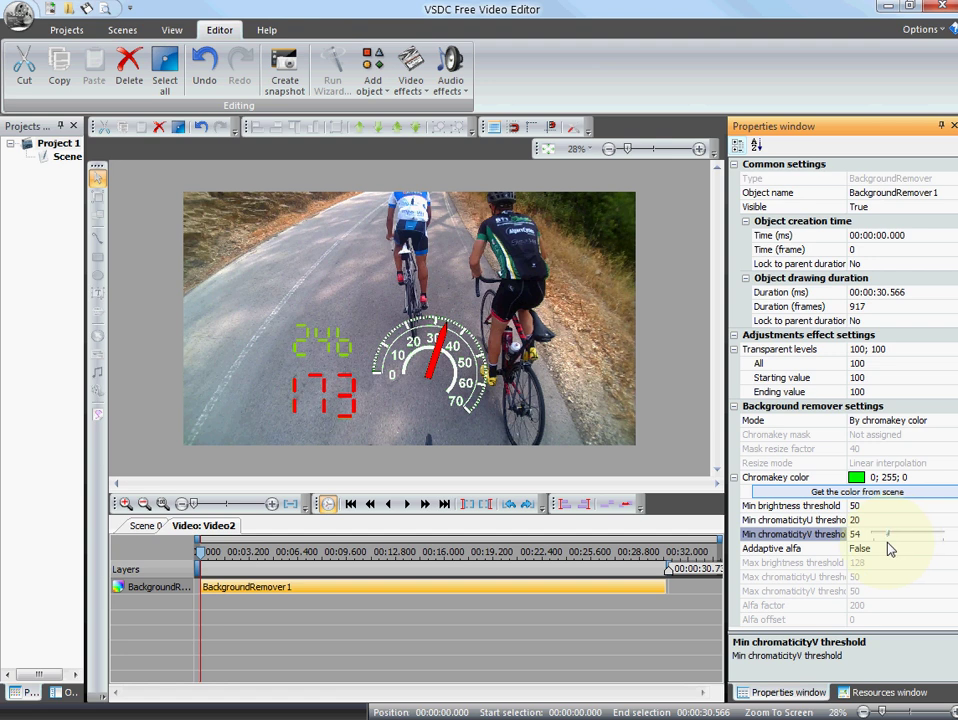
pyautogui.moveTo(889, 548); pyautogui.dragTo(860, 553)
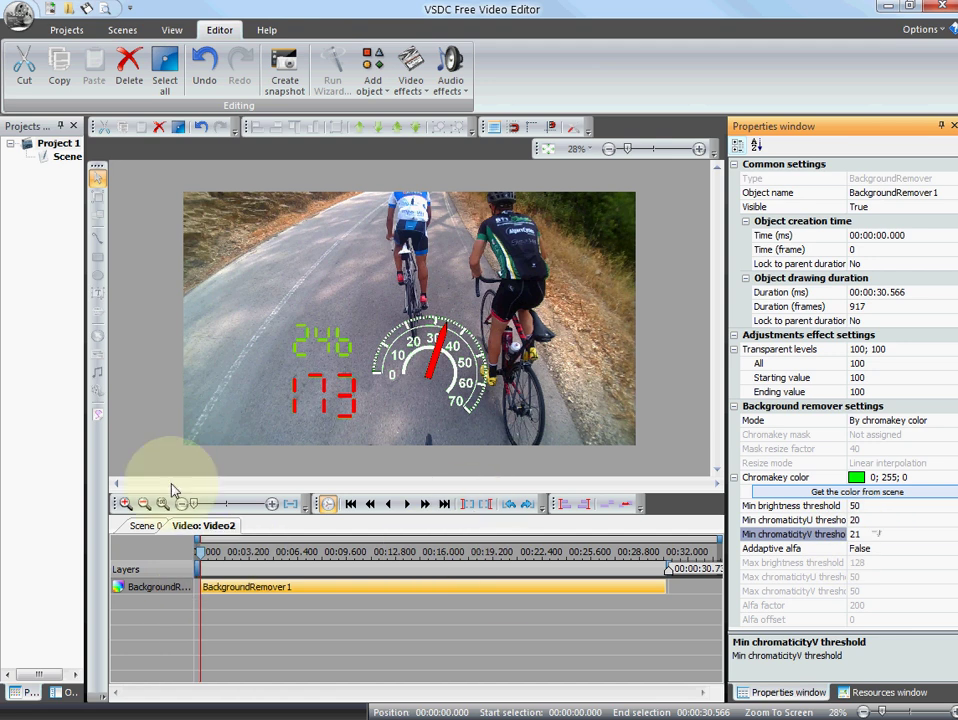
# Back on Scene 0, nudge the speedometer Video2 slightly right and down.
pyautogui.click(146, 526)
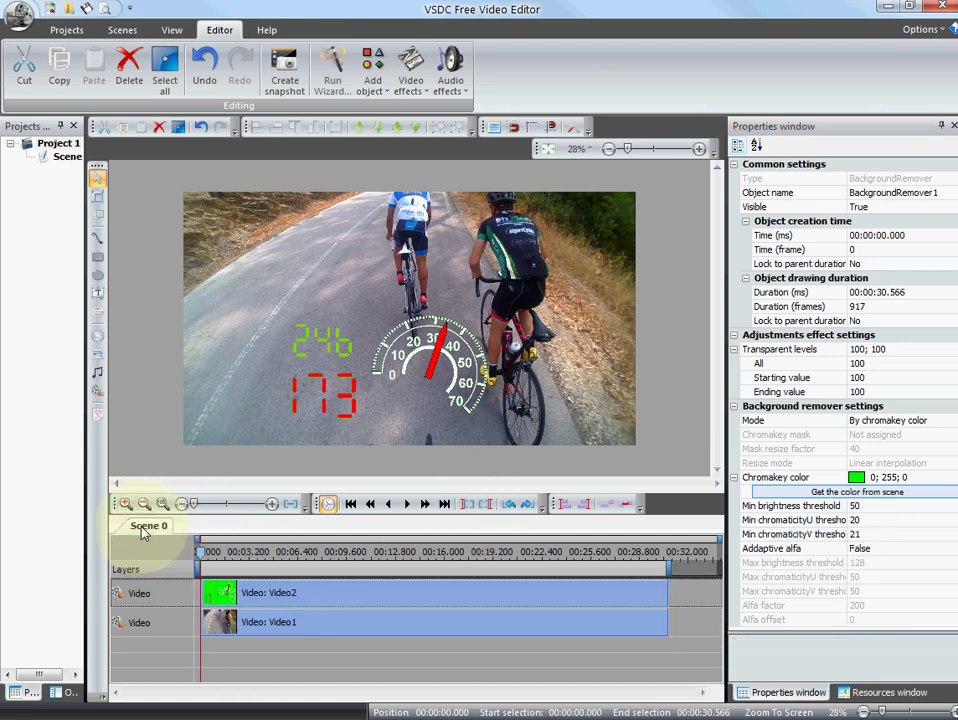
pyautogui.click(416, 368)
pyautogui.moveTo(416, 368); pyautogui.dragTo(426, 374)
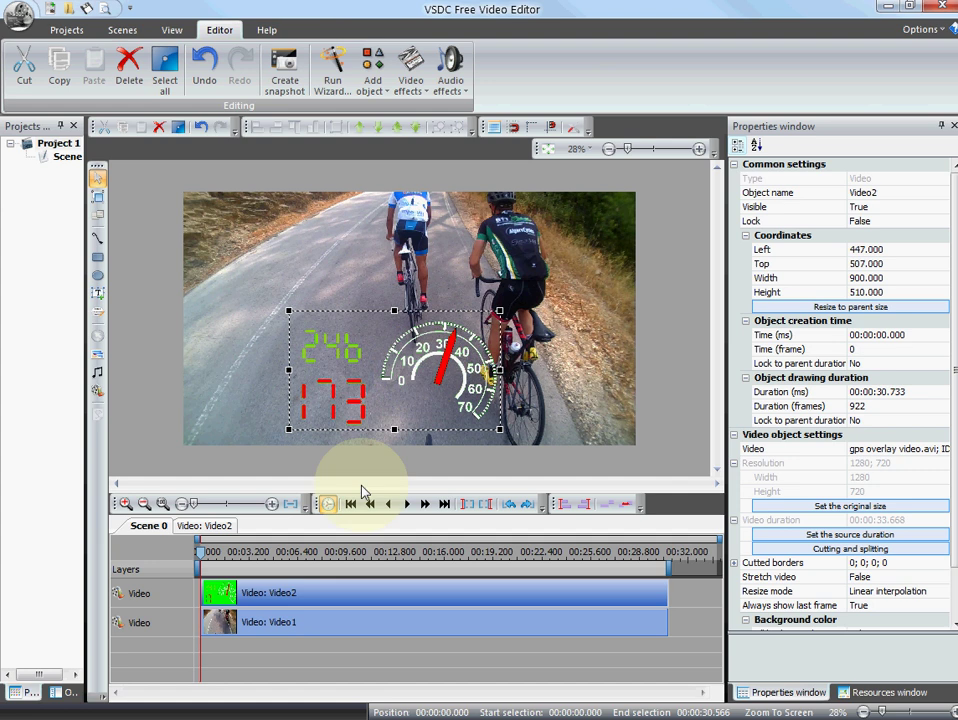
pyautogui.click(298, 552)
pyautogui.moveTo(361, 557); pyautogui.dragTo(646, 560)
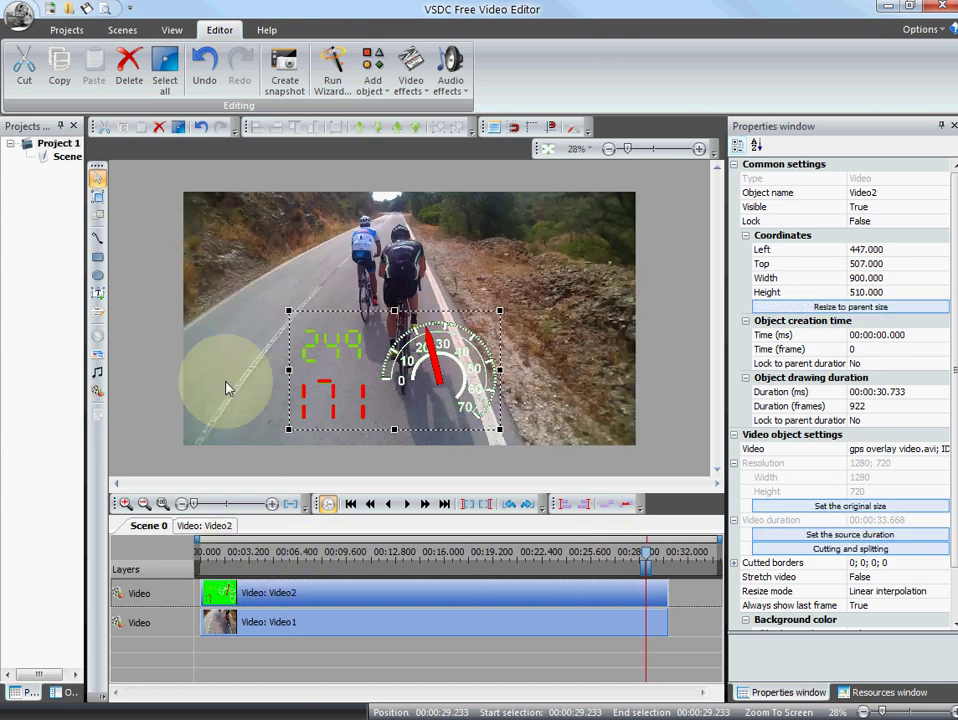
# Preview the footage, then set the work range from 0 s to 30.500 s.
pyautogui.click(296, 668)
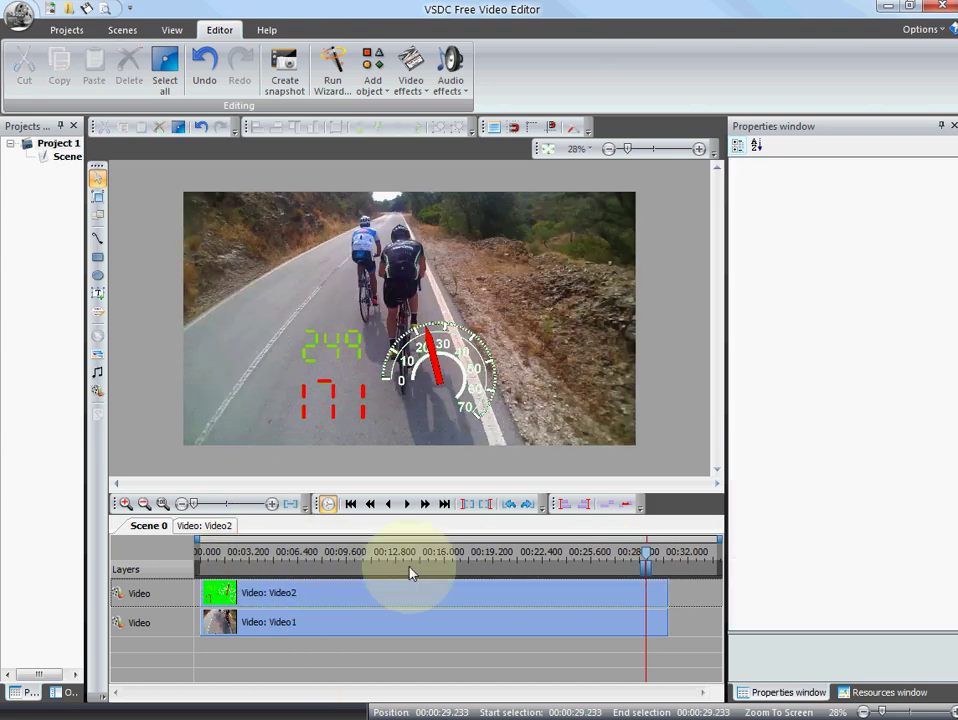
pyautogui.click(303, 558)
pyautogui.moveTo(262, 558); pyautogui.dragTo(211, 558)
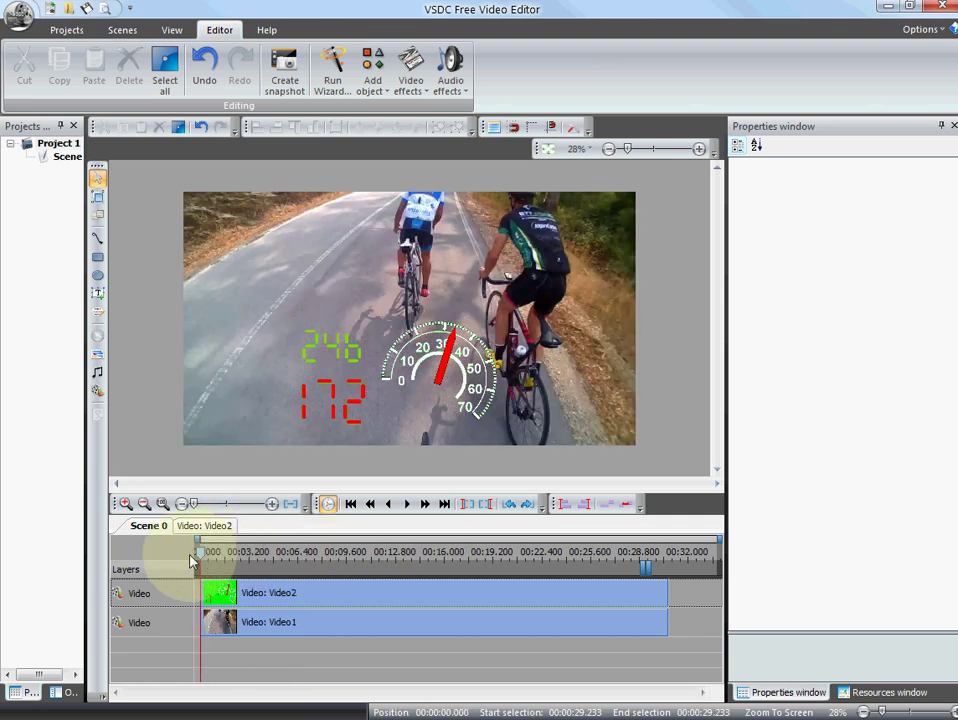
pyautogui.click(239, 552)
pyautogui.moveTo(322, 558); pyautogui.dragTo(445, 556)
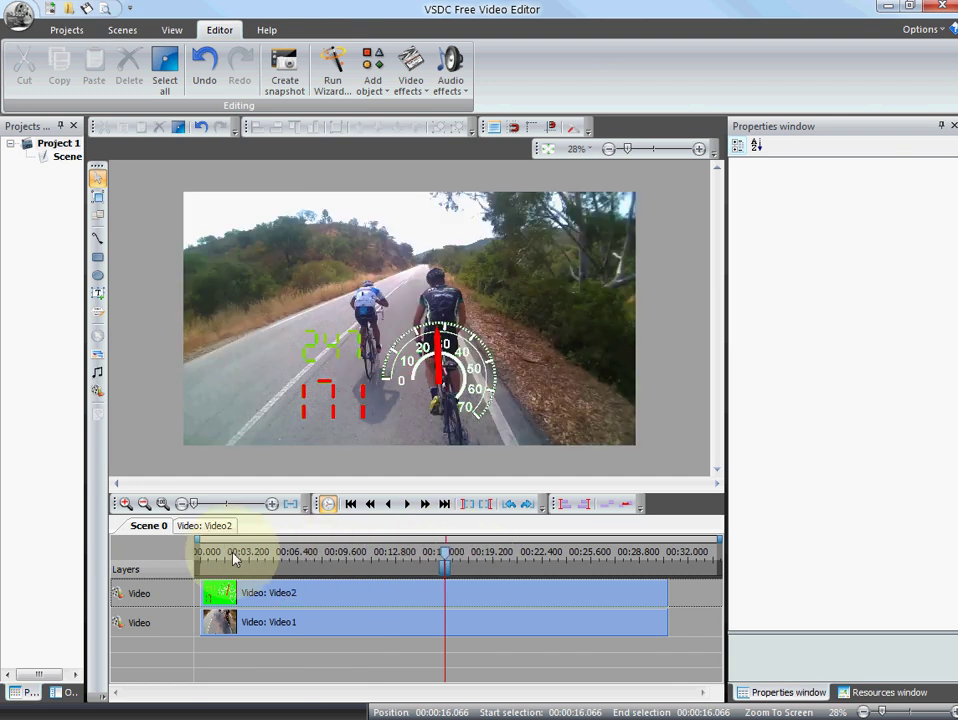
pyautogui.click(215, 559)
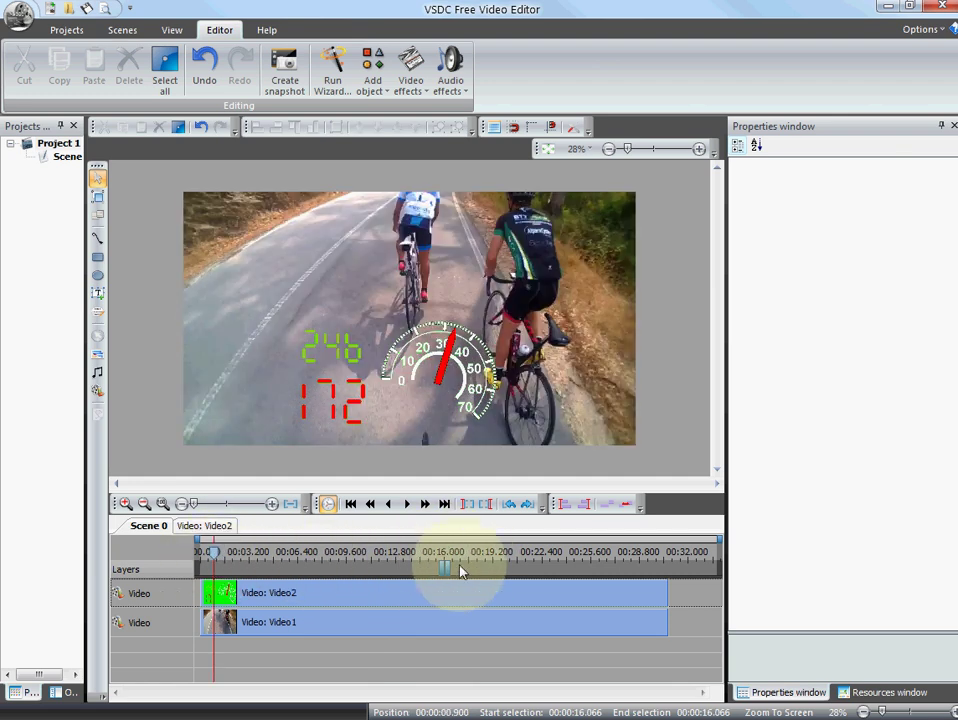
pyautogui.moveTo(440, 565); pyautogui.dragTo(171, 600)
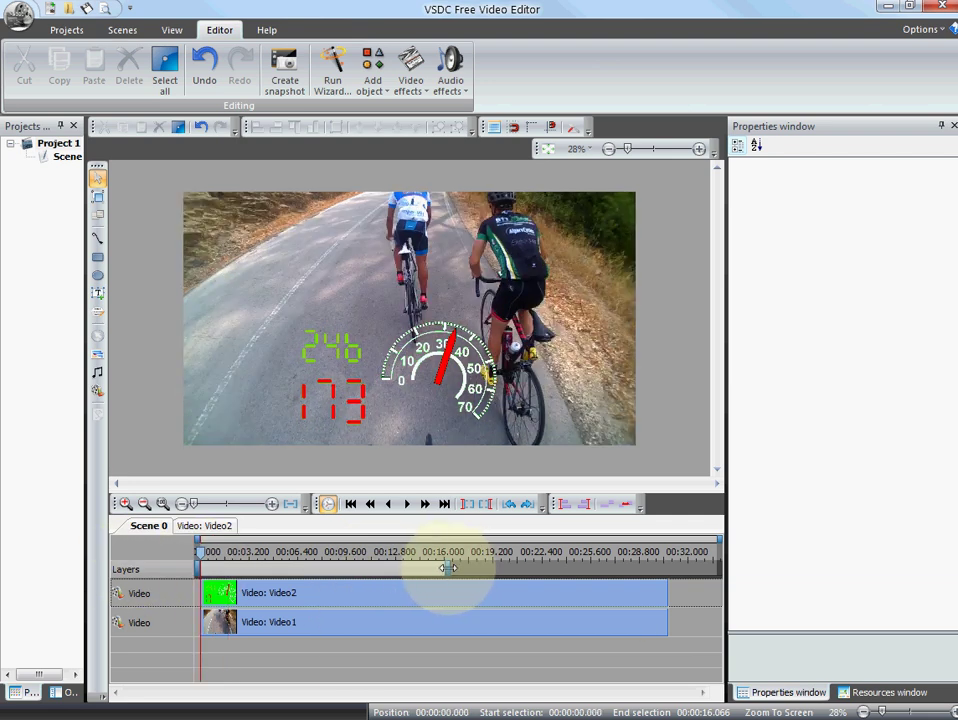
pyautogui.moveTo(447, 568); pyautogui.dragTo(668, 568)
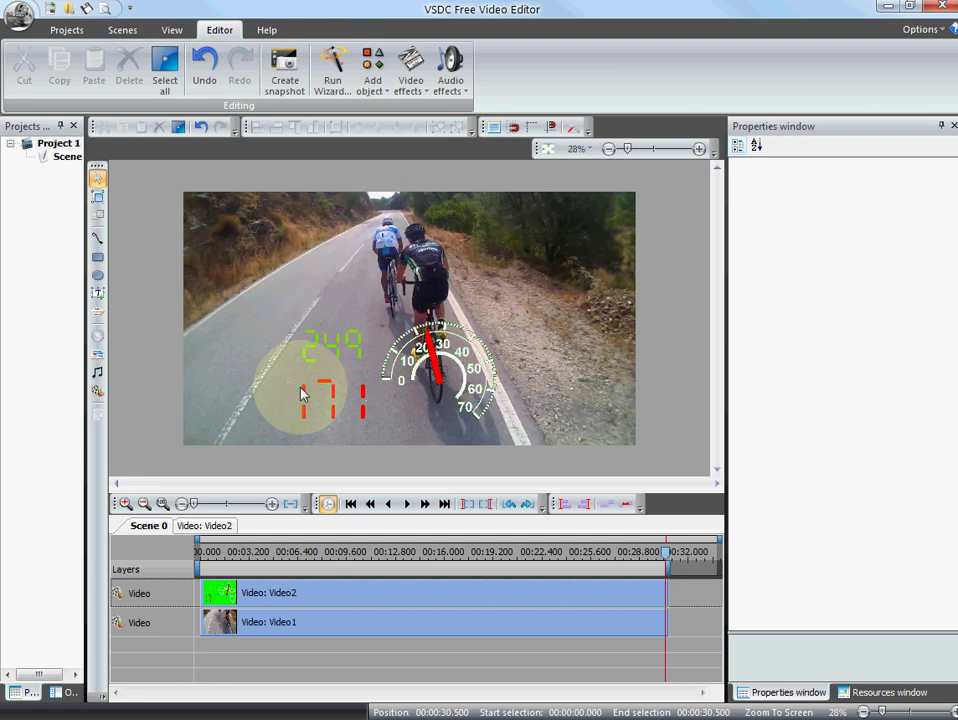
# Open the export window to write Project 1.avi as Normal Quality XviD MPEG4, 1200 kbps.
pyautogui.click(17, 17)
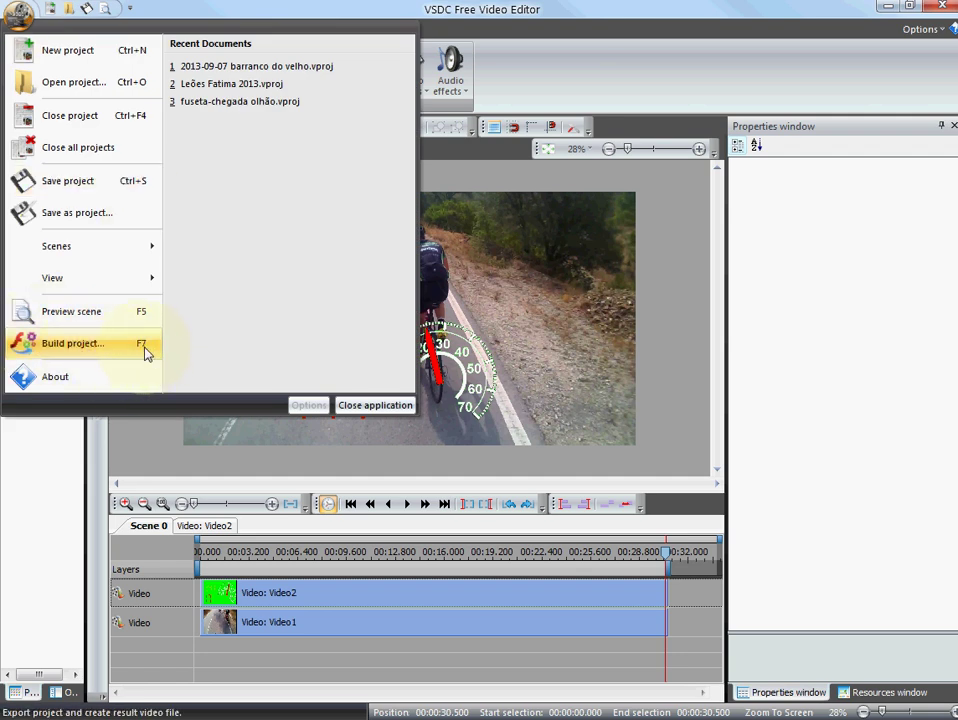
pyautogui.press('Escape')
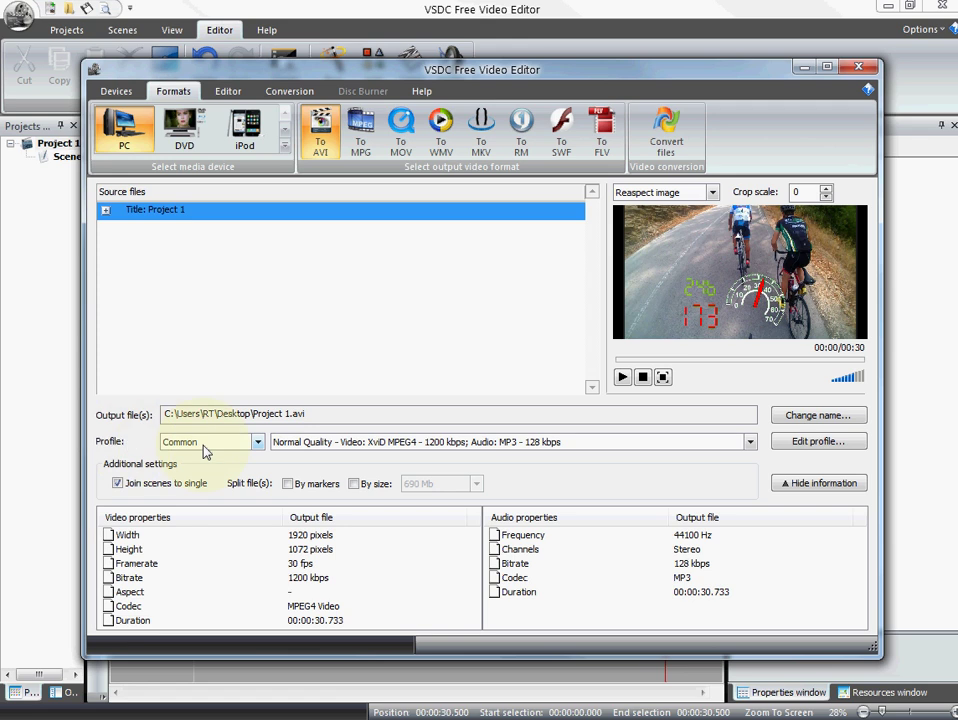
# Show all profiles and pick Simple Encoding/To 2 CD max-quality XviD video (10000 kbps, MP3 192 kbps).
pyautogui.click(257, 441)
pyautogui.click(180, 453)
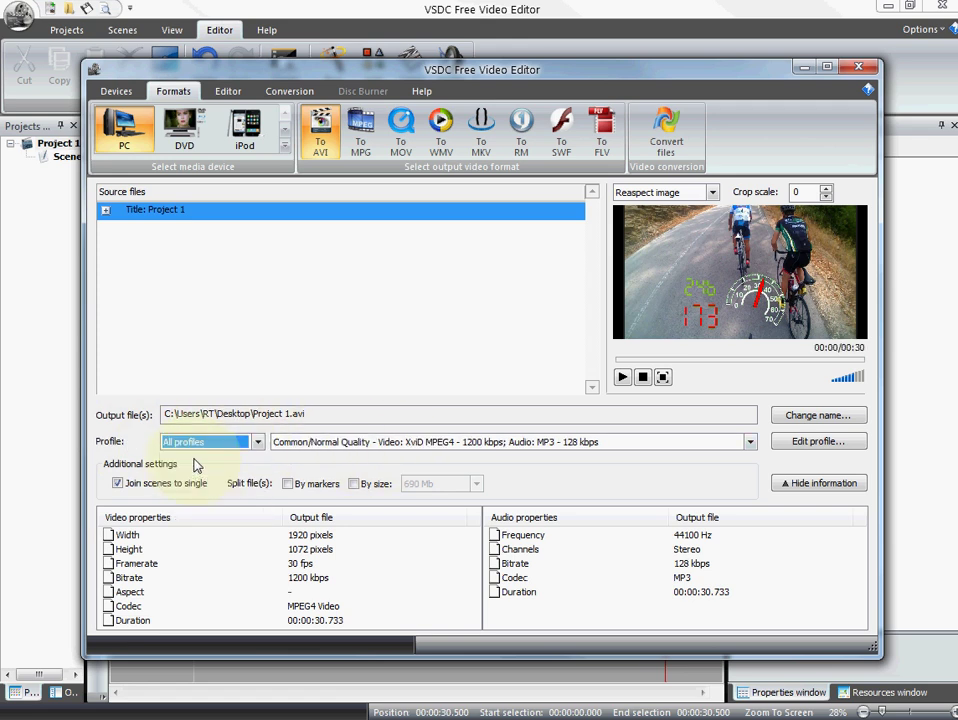
pyautogui.click(750, 442)
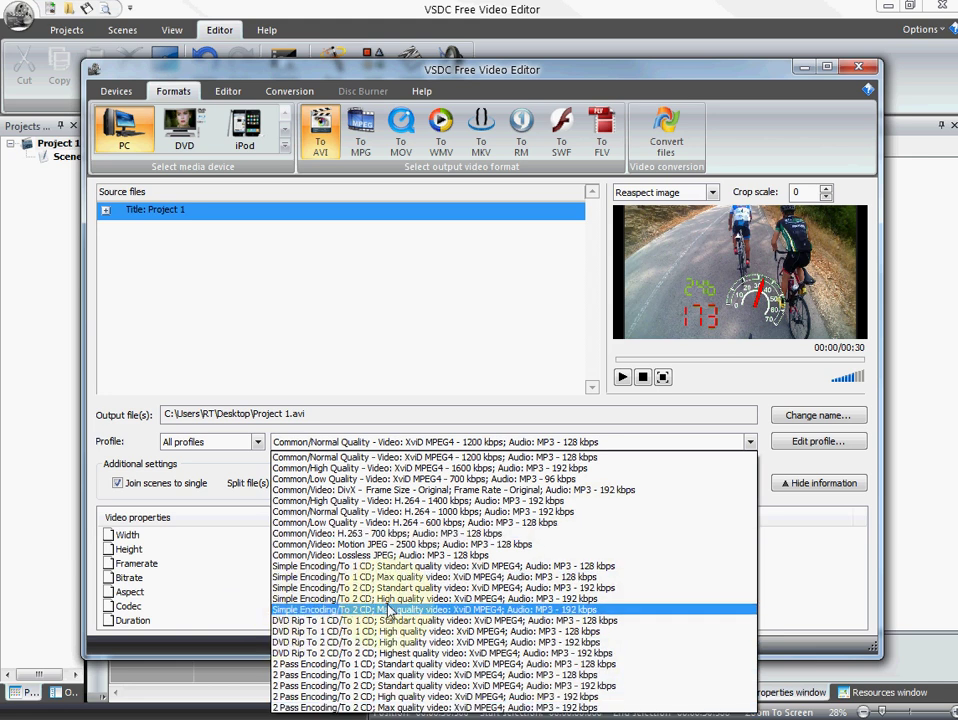
pyautogui.click(545, 610)
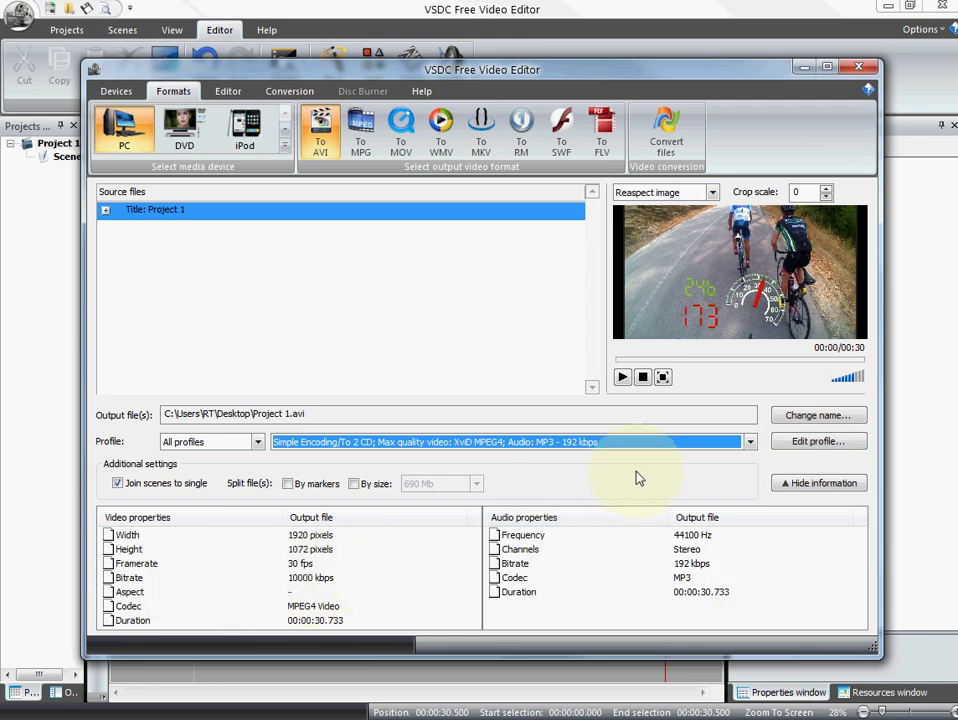
pyautogui.moveTo(684, 455)
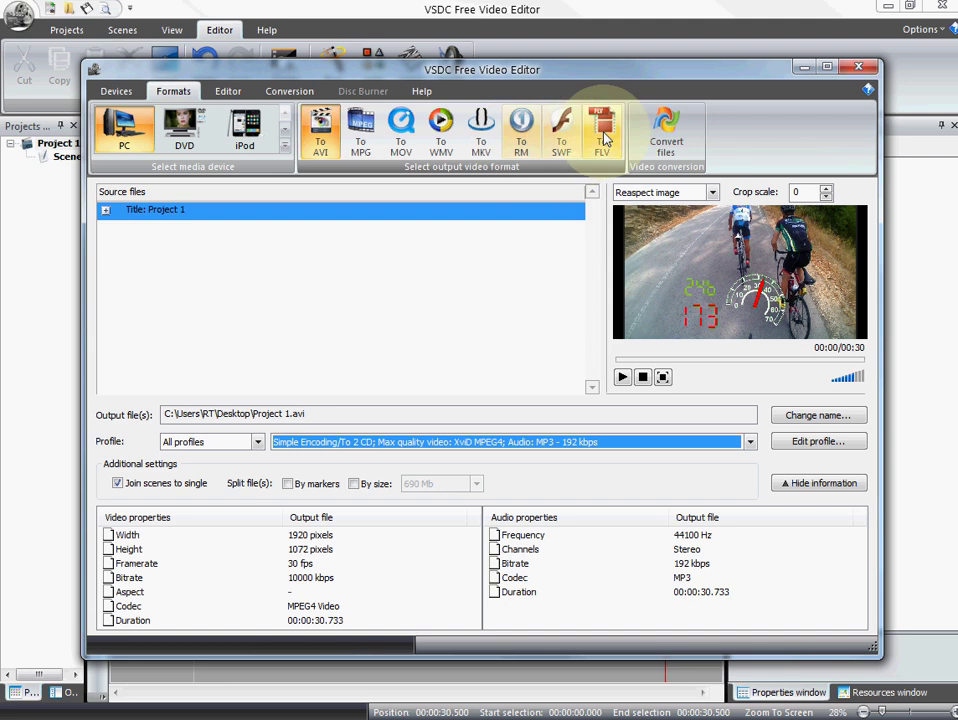
# Launch Convert files to begin rendering Project 1 as AVI.
pyautogui.click(667, 133)
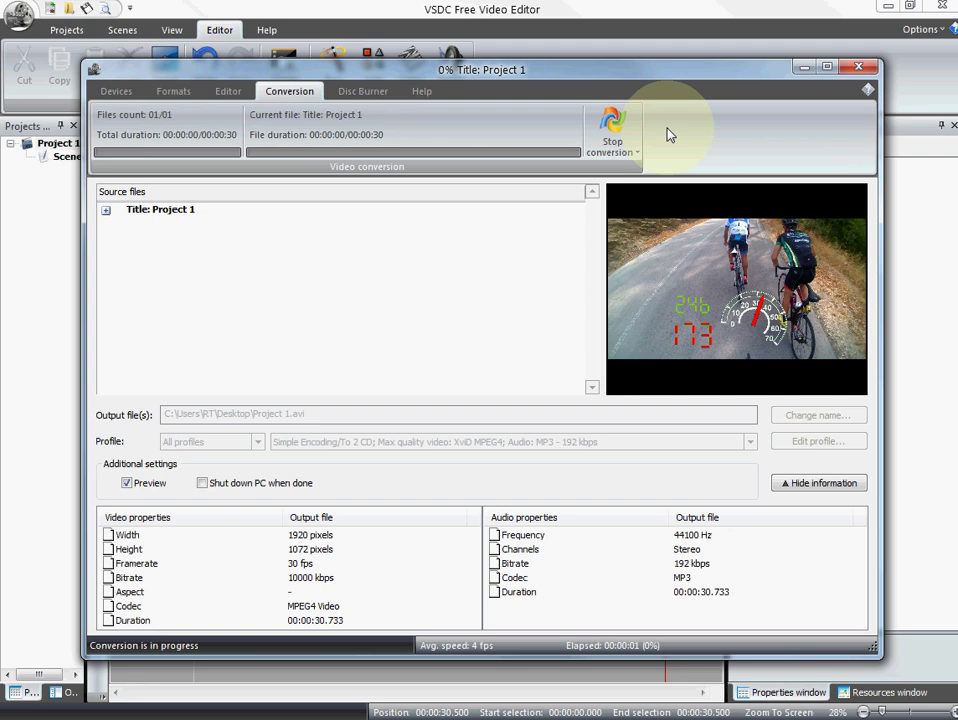